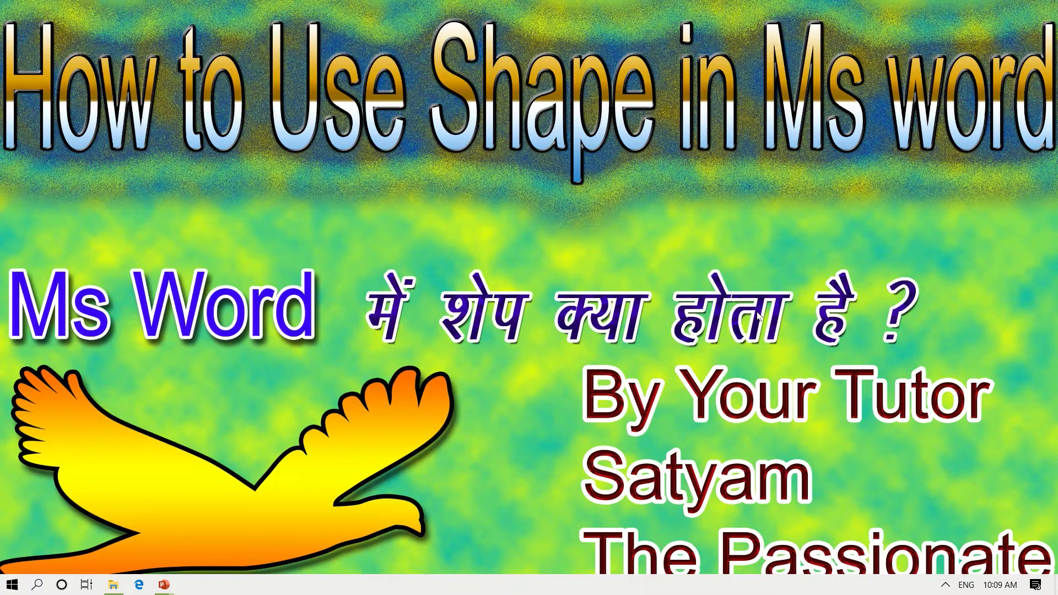
Launch Microsoft Office Word 2007 from the Start menu search to get a blank Document1
key(super)
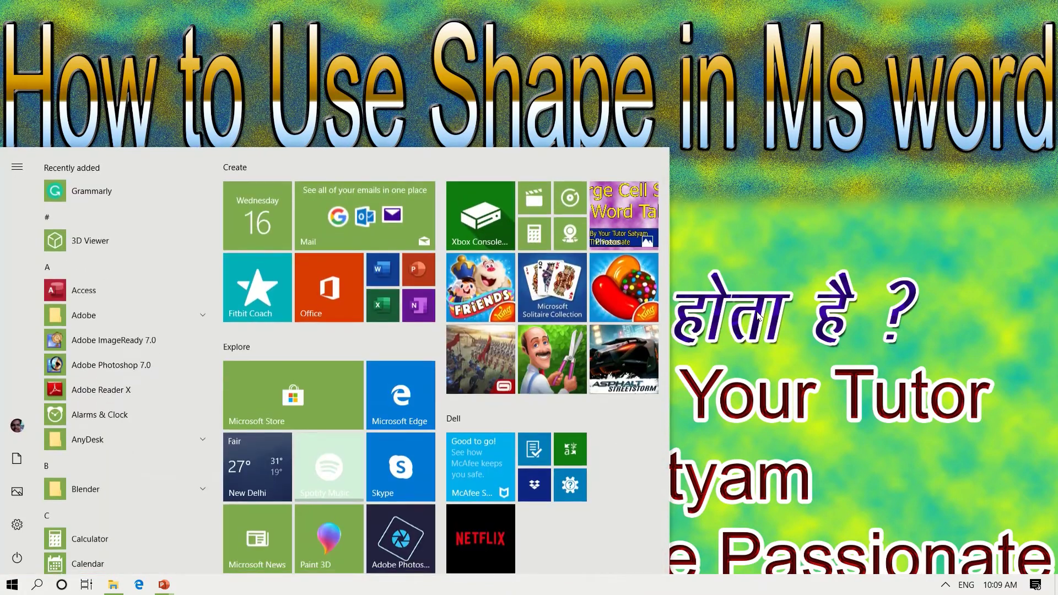
text(m)
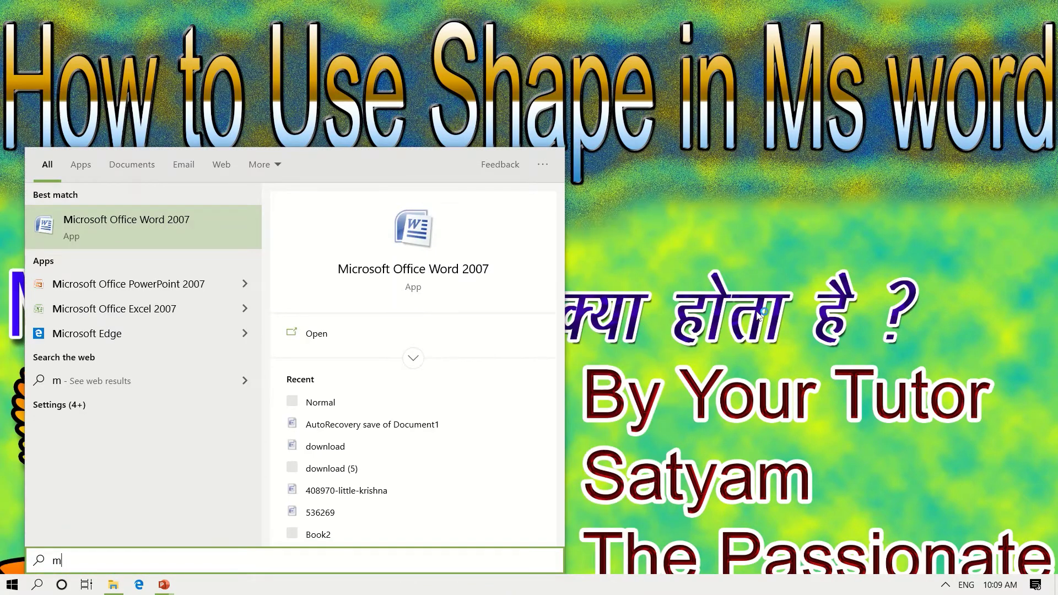
key(Return)
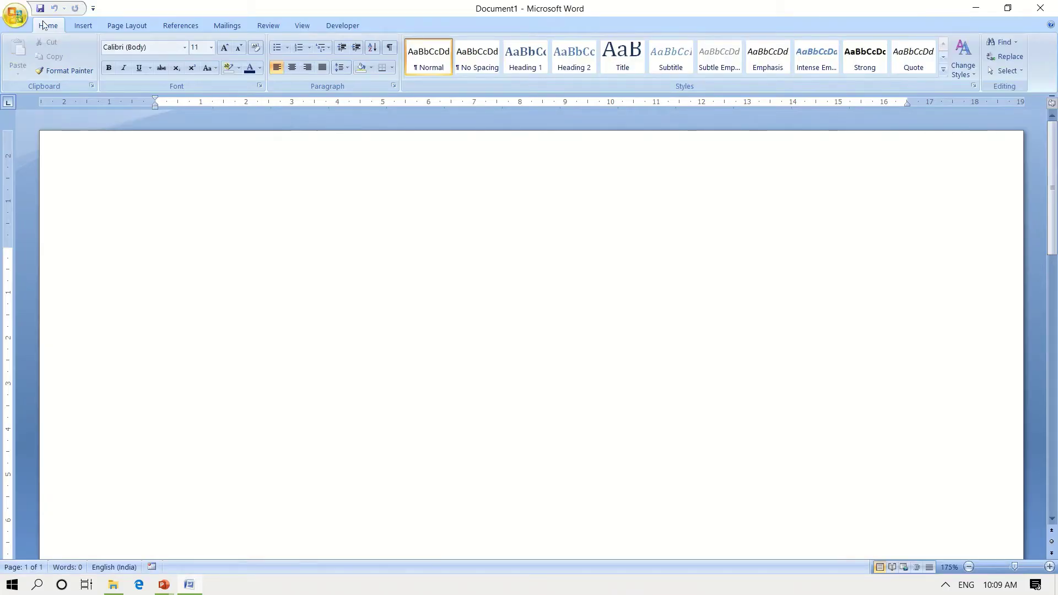
Choose Rounded Rectangle from the Insert tab's Shapes gallery
click(84, 27)
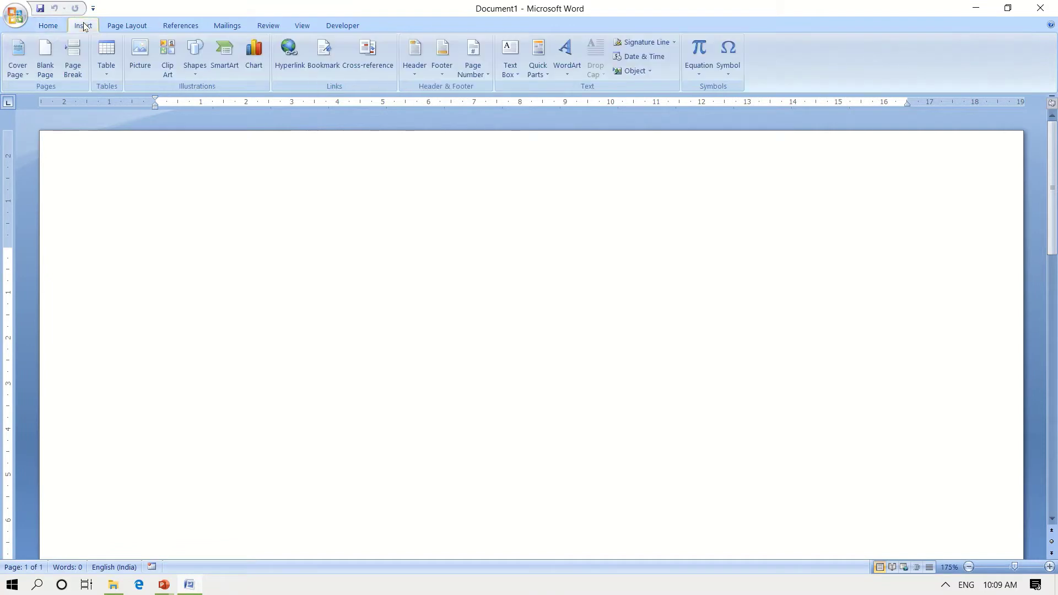
click(189, 72)
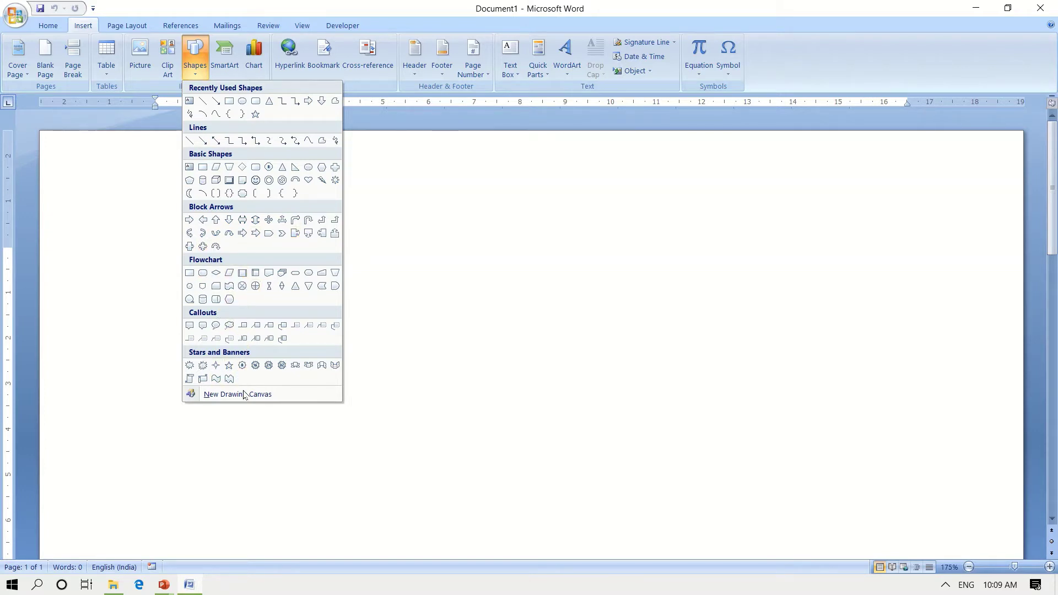
click(255, 102)
Draw the rounded rectangle on the upper page and adjust its height and width from the side handles
drag(218, 208, 647, 441)
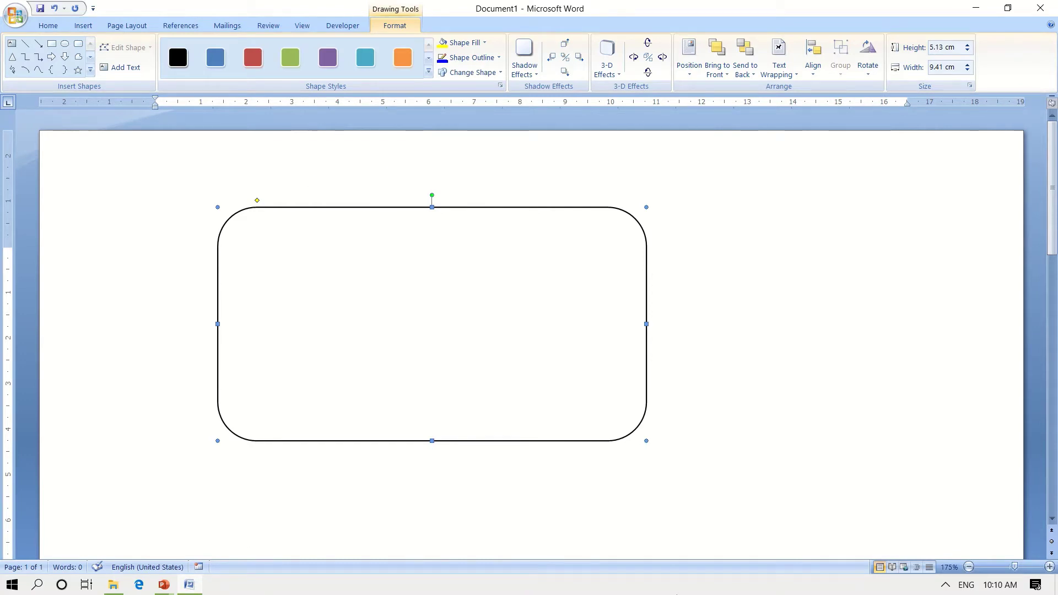
key(alt)
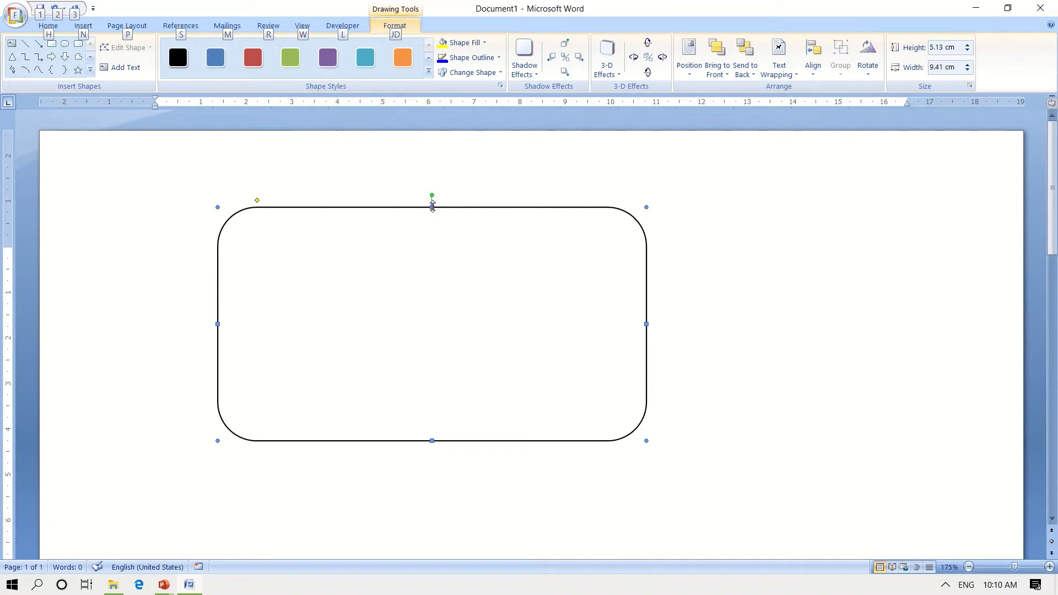
drag(432, 206, 451, 245)
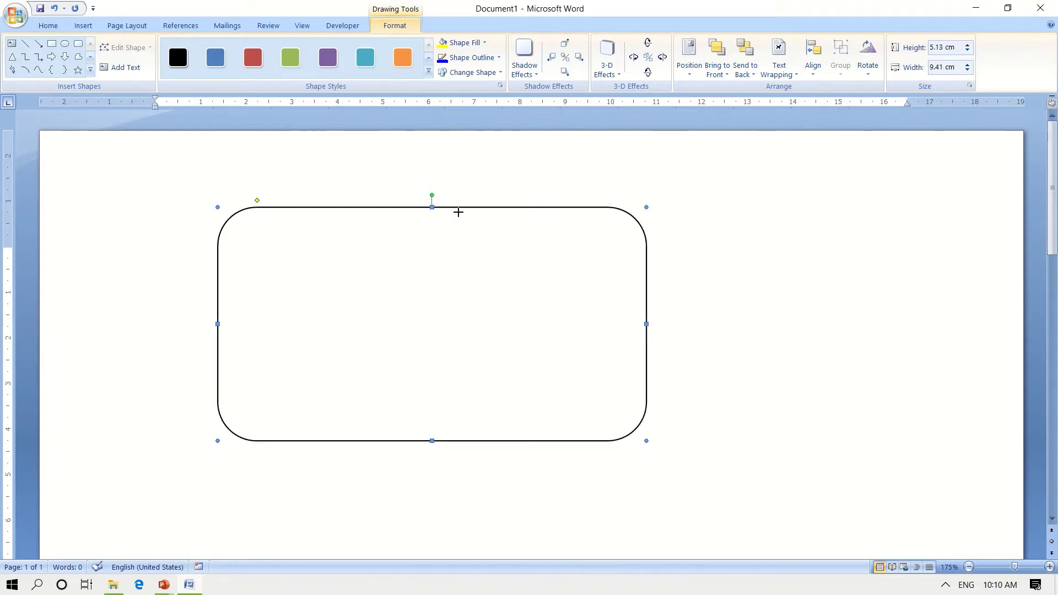
drag(460, 281, 459, 198)
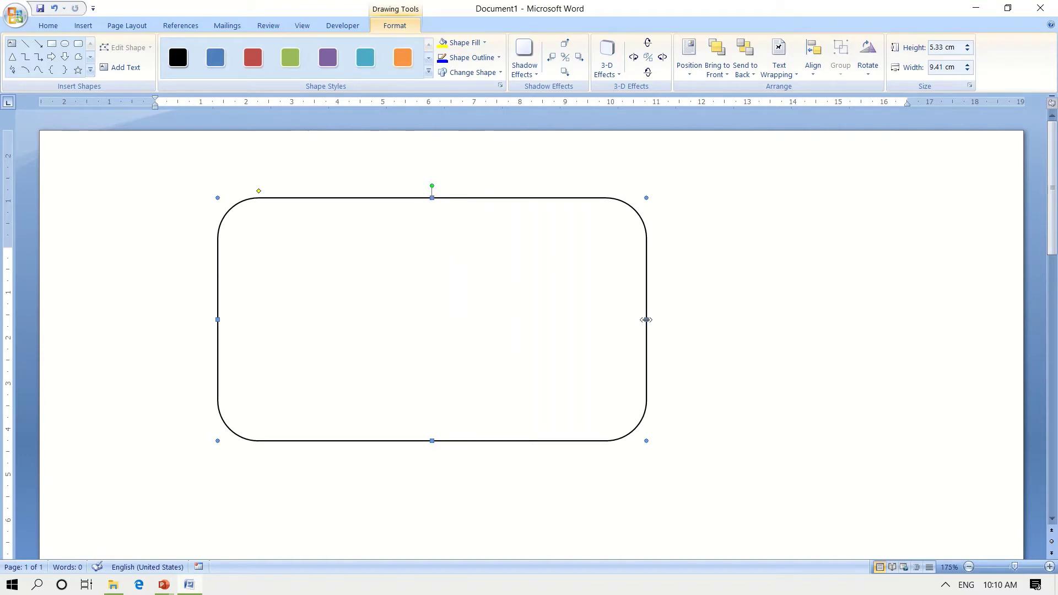
mouse_move(646, 320)
mouse_down()
mouse_move(504, 343)
mouse_move(538, 355)
mouse_up()
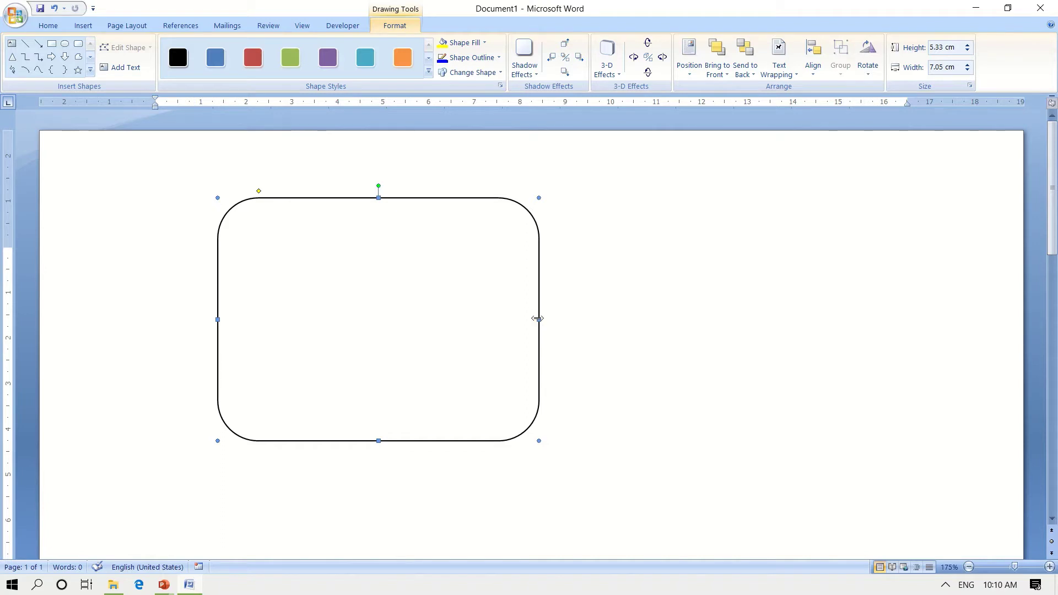
drag(614, 332, 681, 342)
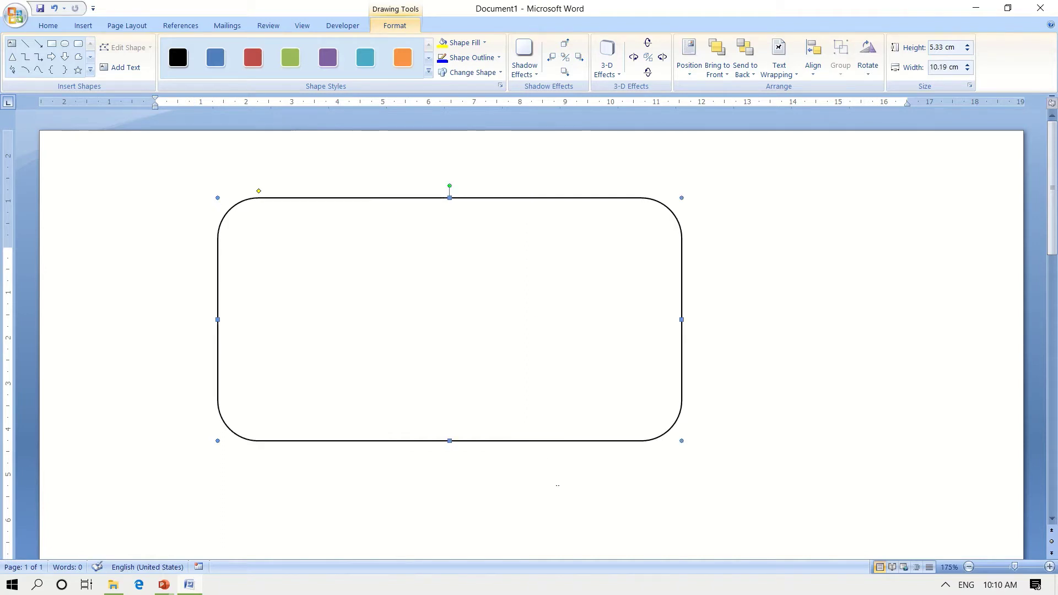
Refine the size from the bottom and corner handles to about 3.35 × 9.08 cm
mouse_move(449, 441)
mouse_down()
mouse_move(475, 538)
mouse_move(478, 477)
mouse_up()
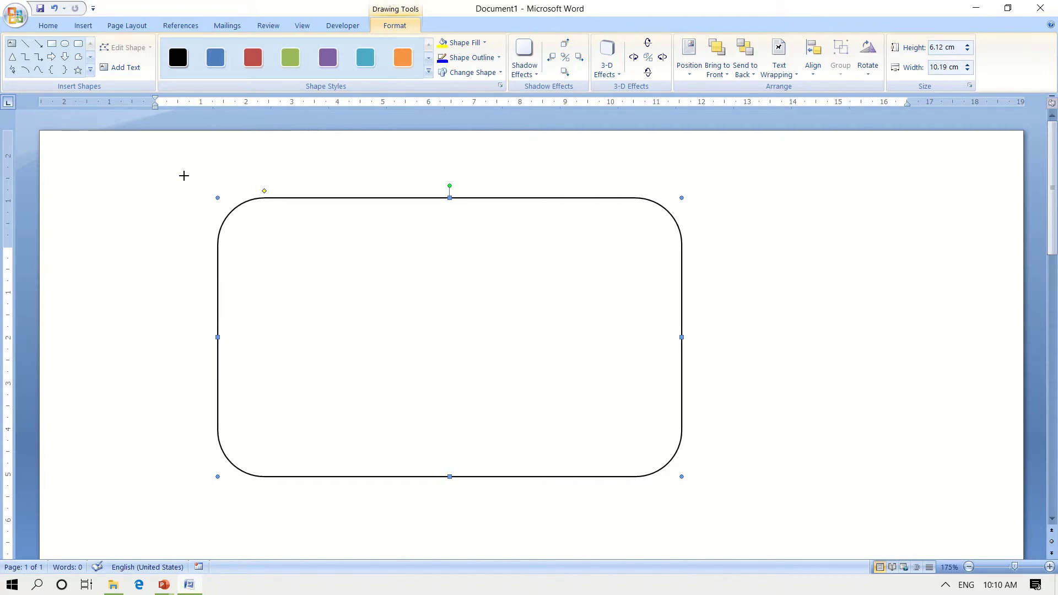
mouse_move(184, 175)
mouse_down()
mouse_move(145, 152)
mouse_move(343, 268)
mouse_move(170, 209)
mouse_up()
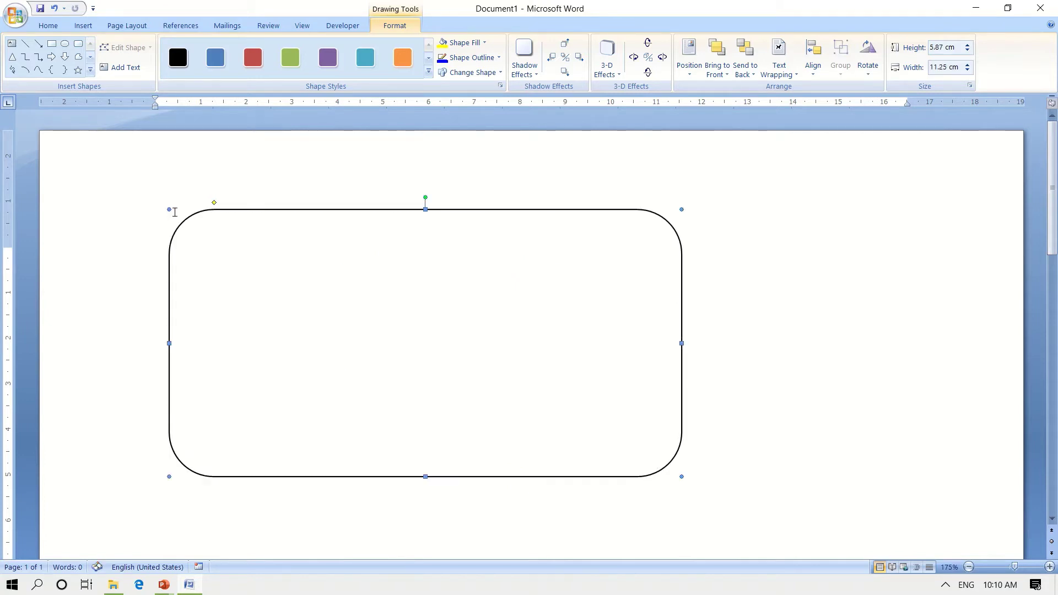
drag(170, 210, 237, 262)
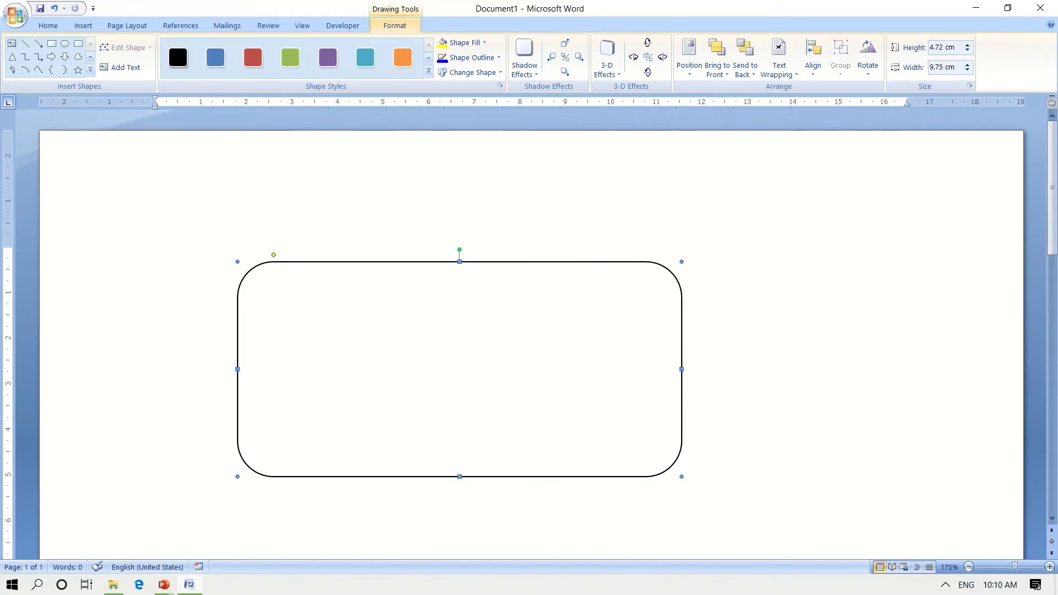
drag(682, 477, 768, 530)
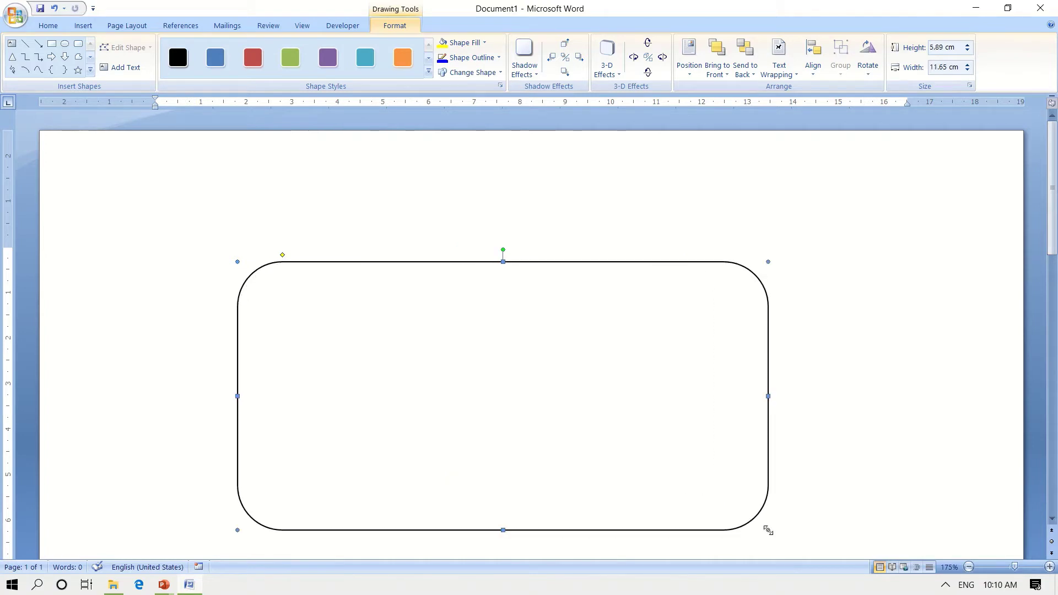
drag(768, 530, 642, 413)
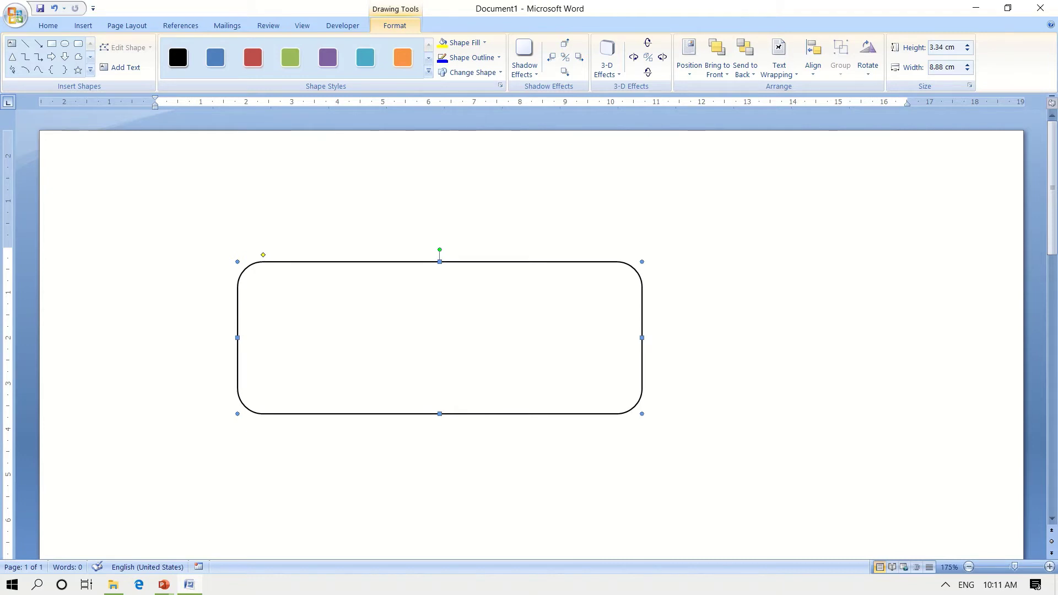
mouse_move(237, 414)
mouse_down()
mouse_move(162, 458)
mouse_move(229, 414)
mouse_up()
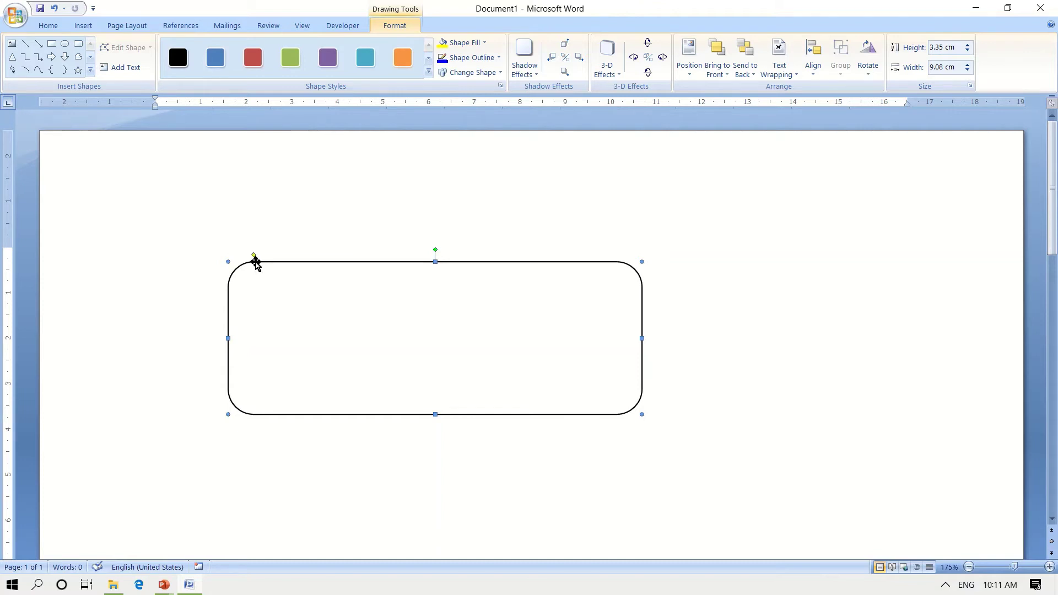
Try pill-shaped and rounded corners with the adjustment diamond, then flatten them to sharp square corners
ctrl+scroll(257, 264, up, 2)
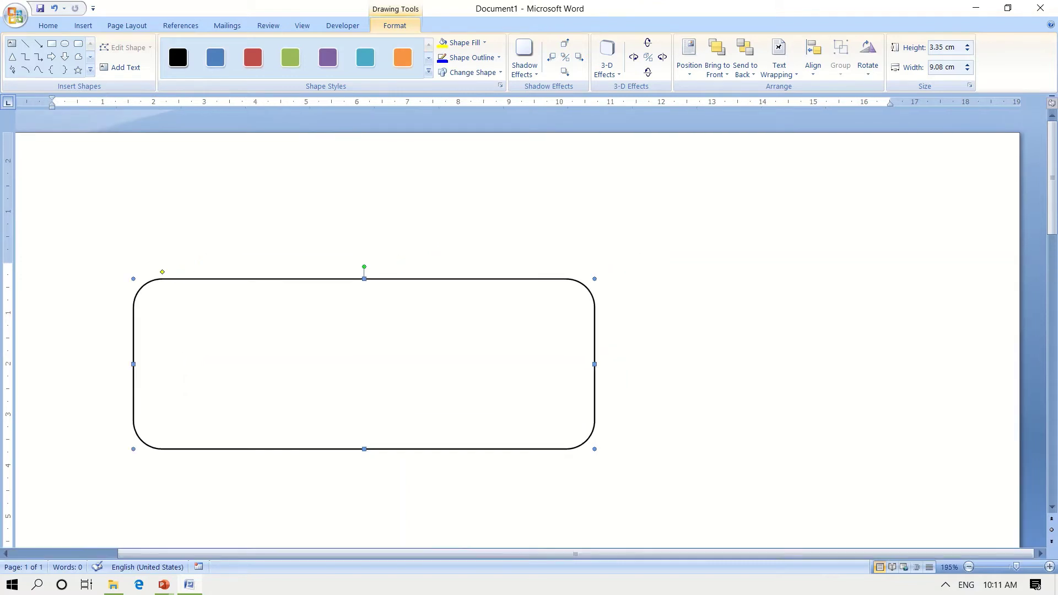
ctrl+scroll(208, 292, up, 1)
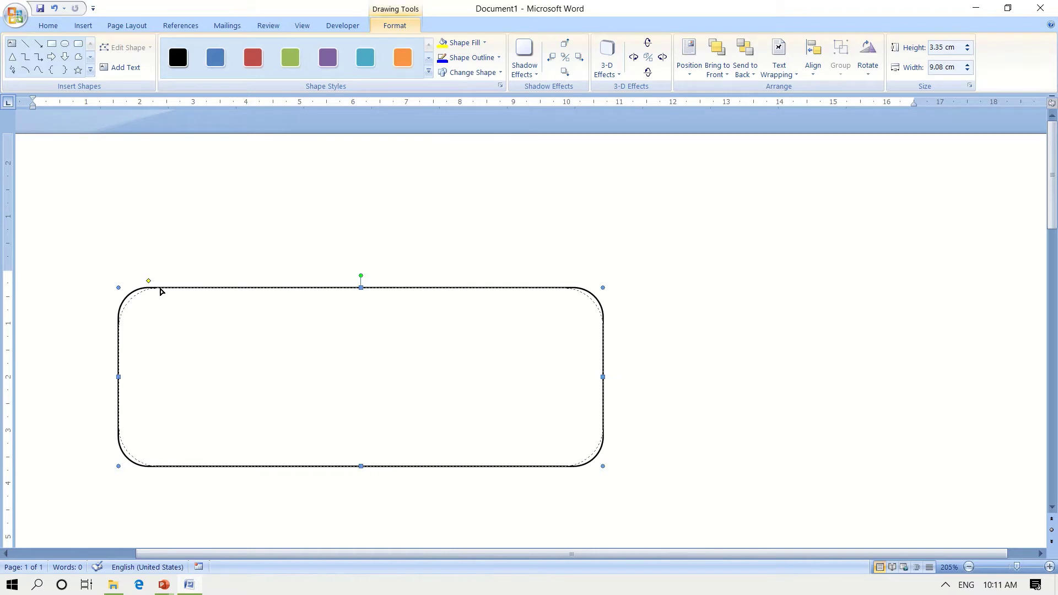
drag(297, 422, 297, 421)
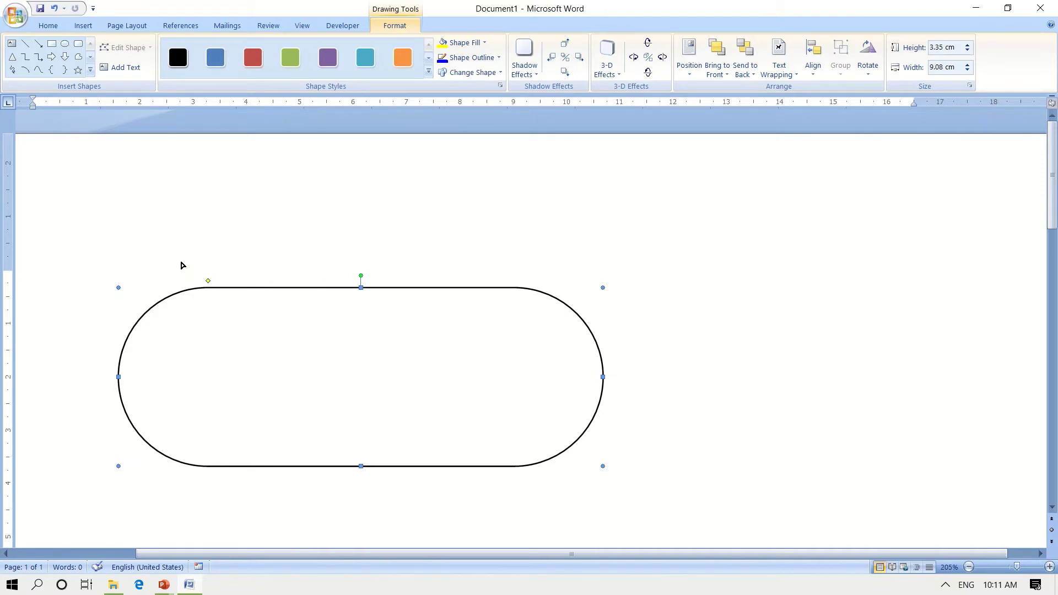
key(ctrl+z)
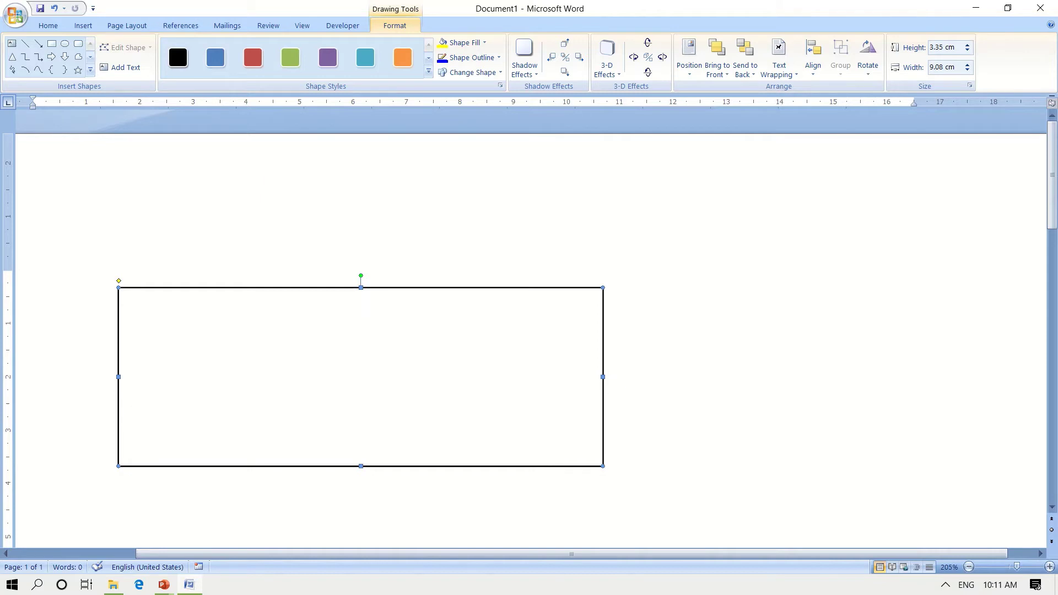
drag(120, 282, 177, 329)
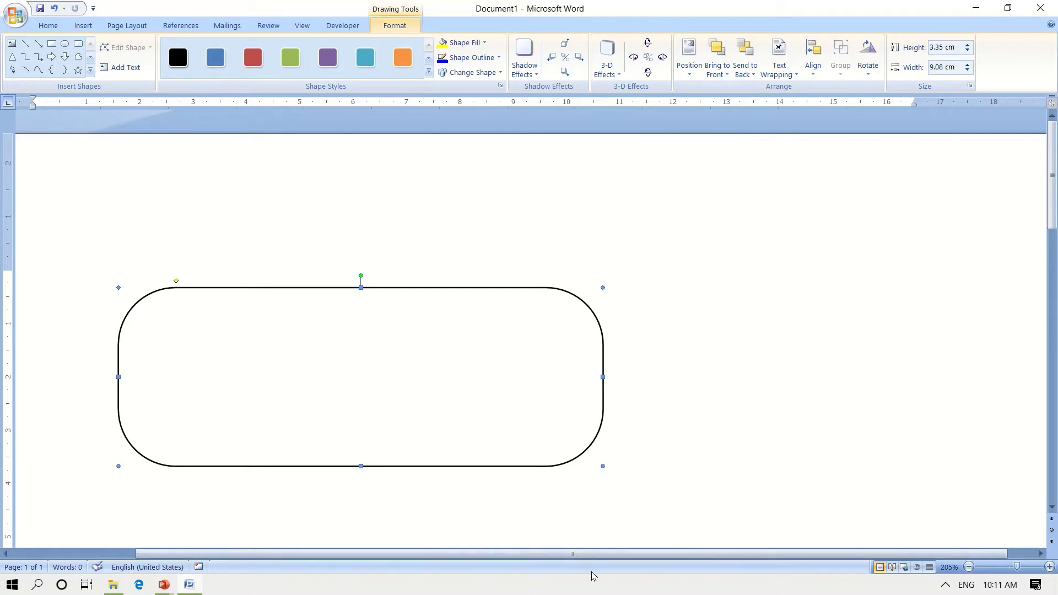
ctrl+scroll(590, 465, up, 3)
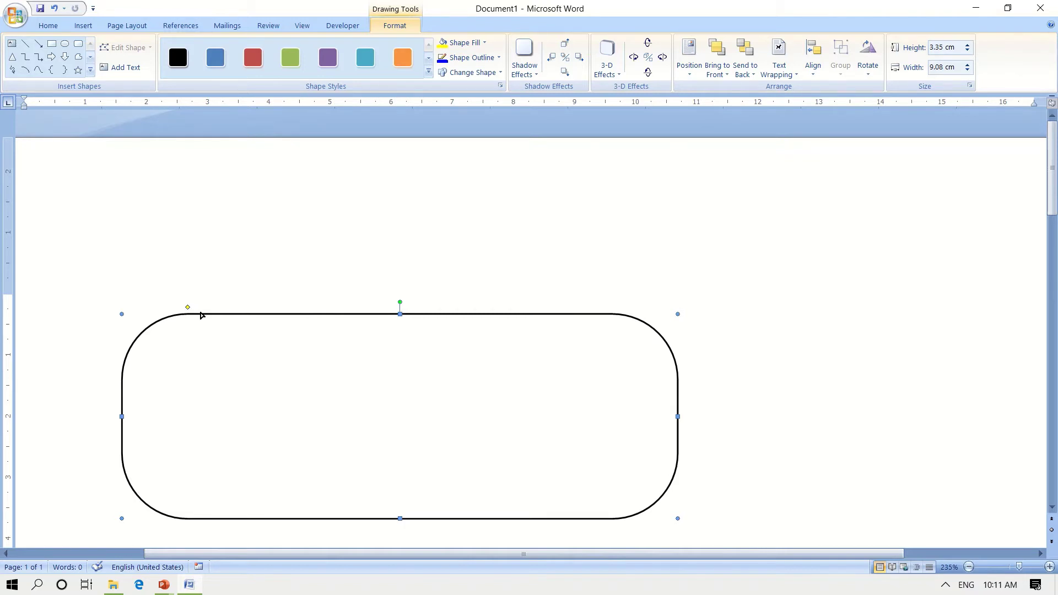
click(430, 427)
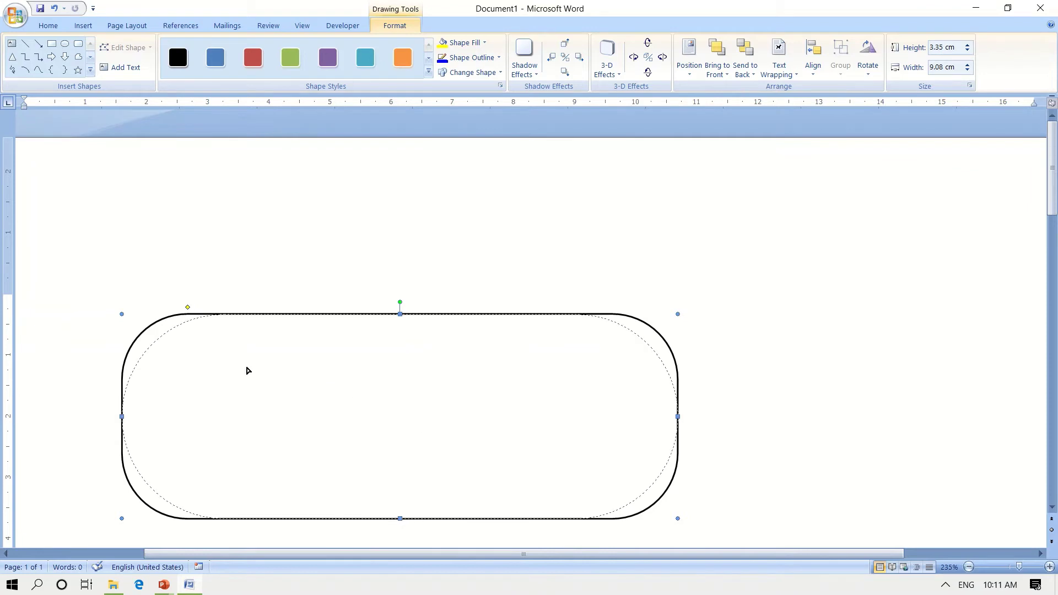
drag(92, 315, 92, 315)
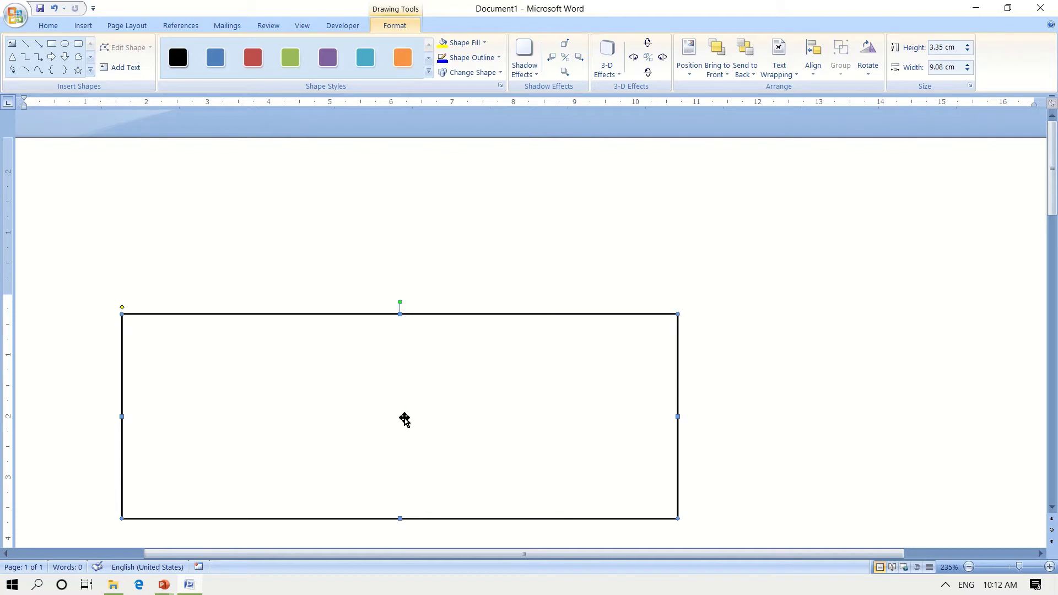
scroll(408, 421, up, 3)
scroll(408, 421, up, 2)
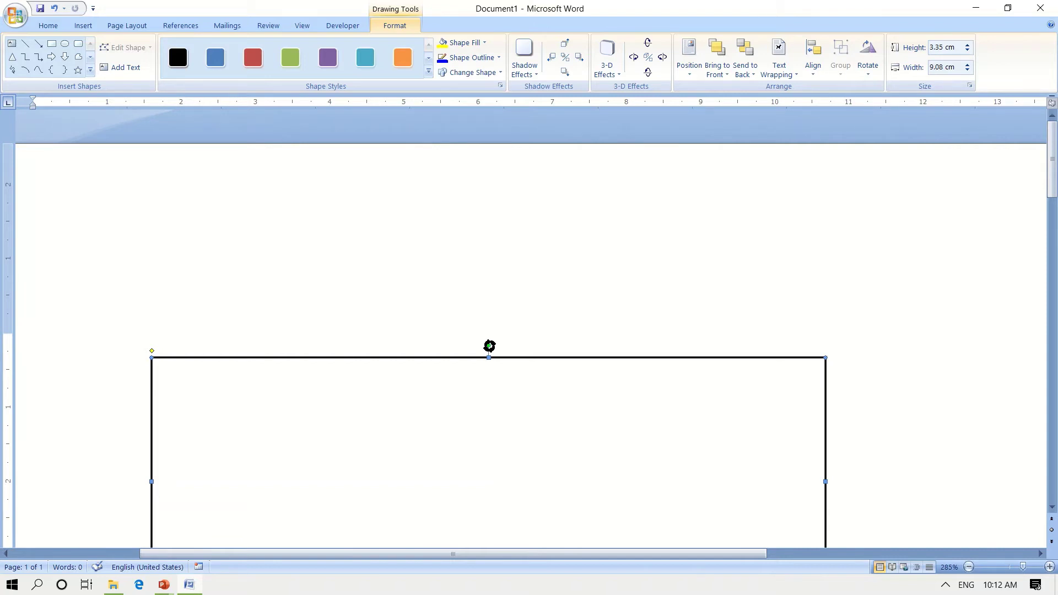
drag(488, 346, 541, 427)
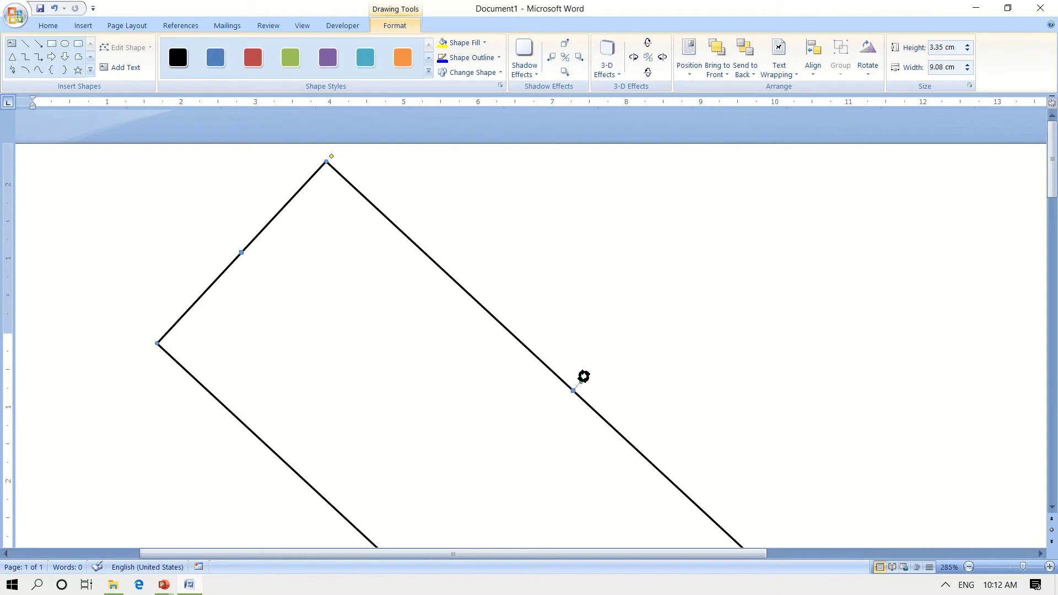
mouse_move(583, 377)
mouse_down()
mouse_move(565, 352)
mouse_move(610, 330)
mouse_up()
mouse_move(610, 330)
mouse_down()
mouse_move(531, 389)
mouse_move(602, 358)
mouse_move(494, 304)
mouse_up()
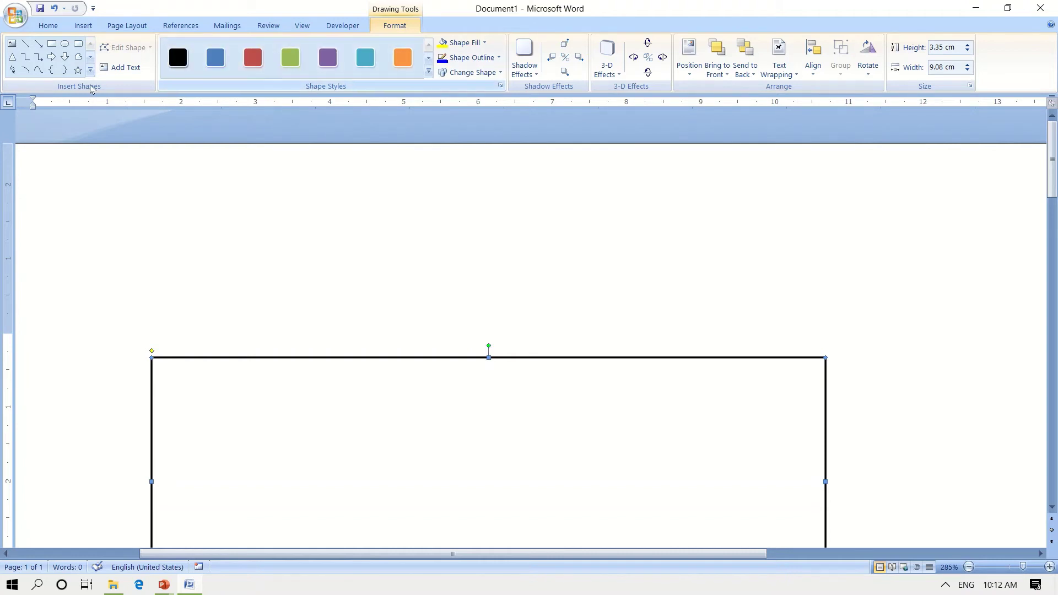
Try the black, blue, red, green, purple, teal and orange quick styles on the rectangle
scroll(362, 379, down, 3)
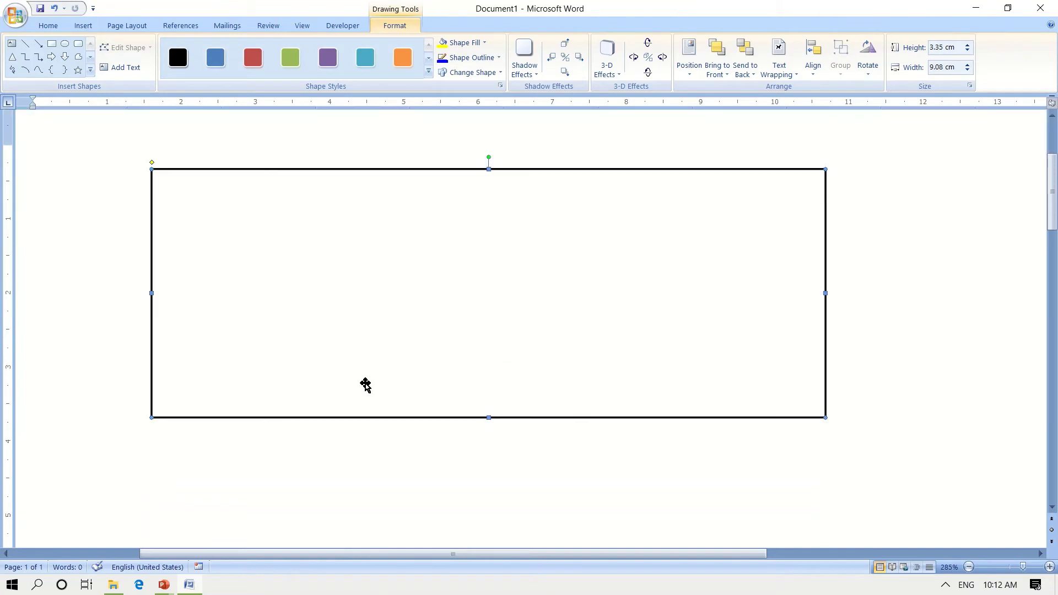
scroll(366, 380, up, 1)
click(180, 67)
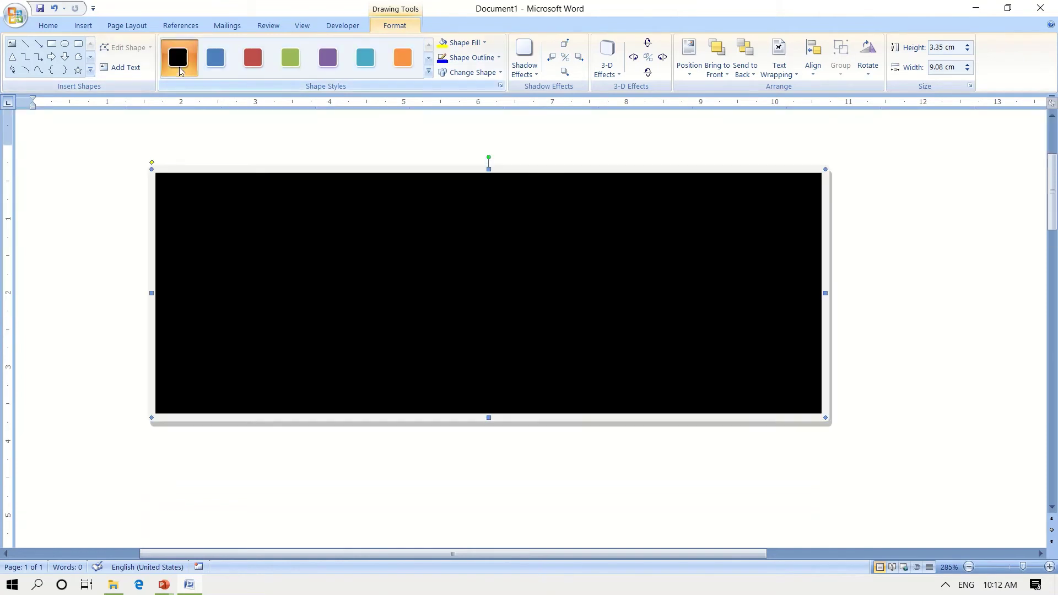
click(213, 64)
click(255, 63)
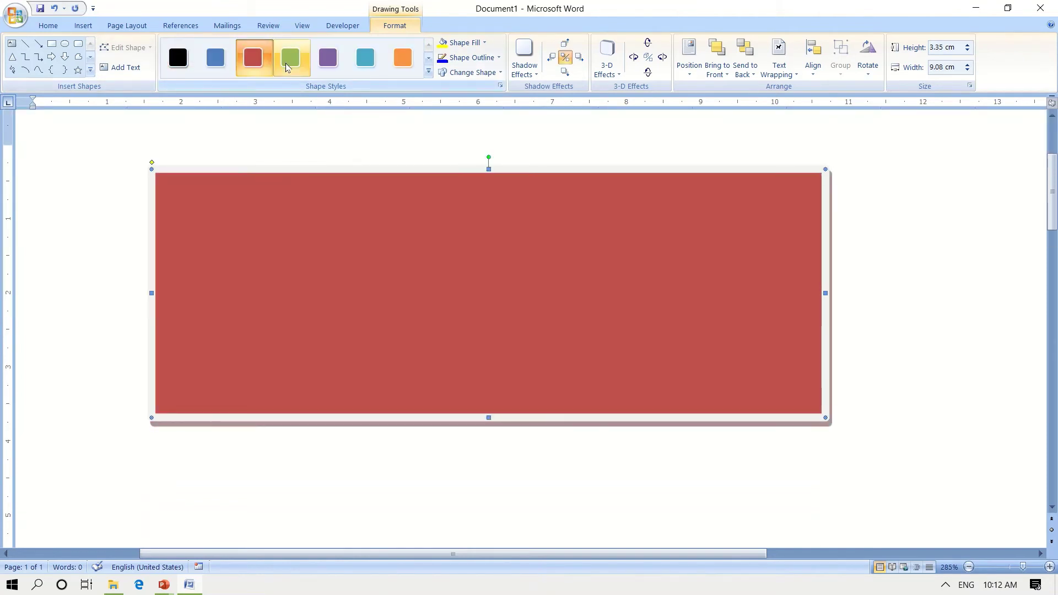
click(287, 62)
click(326, 62)
click(378, 66)
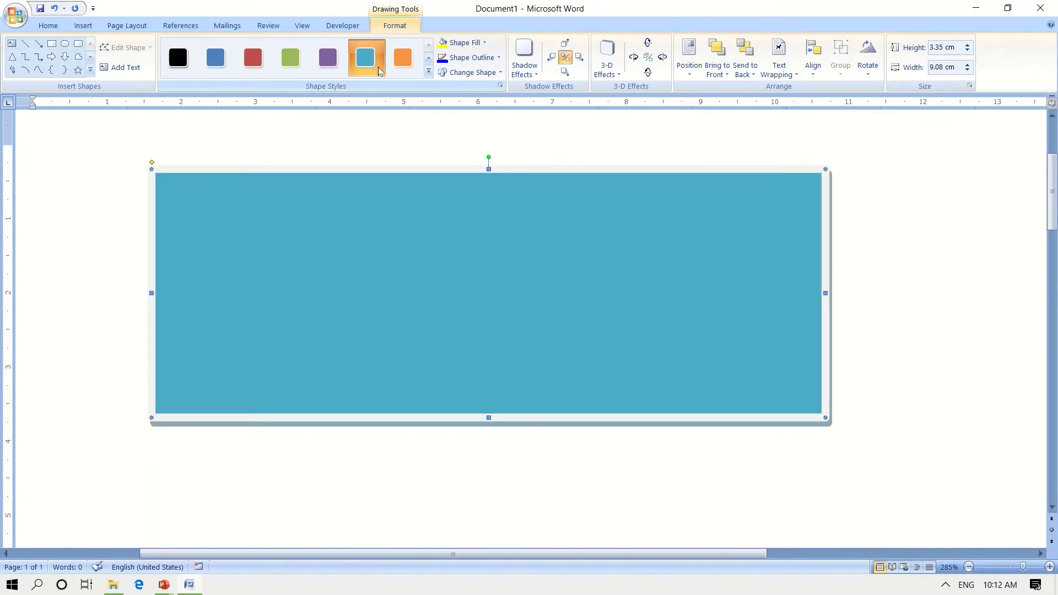
click(405, 71)
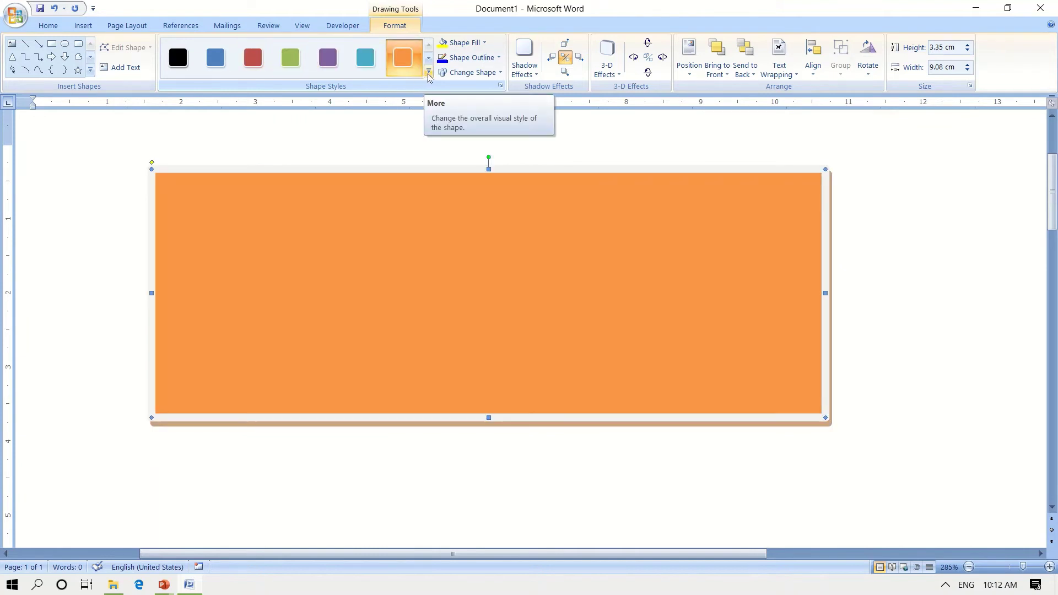
Browse the full Shape Styles gallery, then apply the solid purple style
click(429, 74)
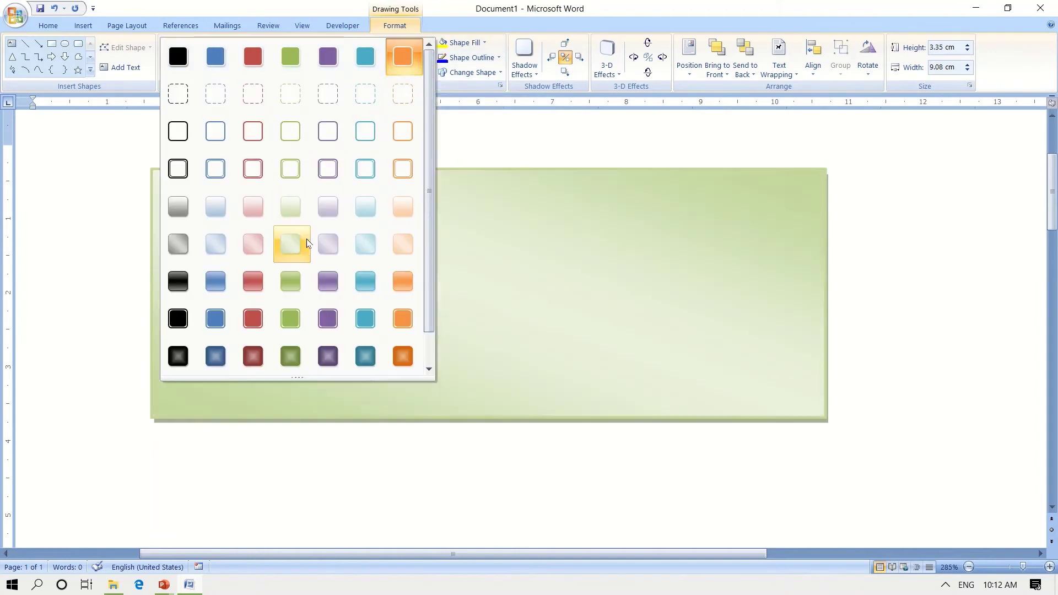
scroll(319, 318, down, 1)
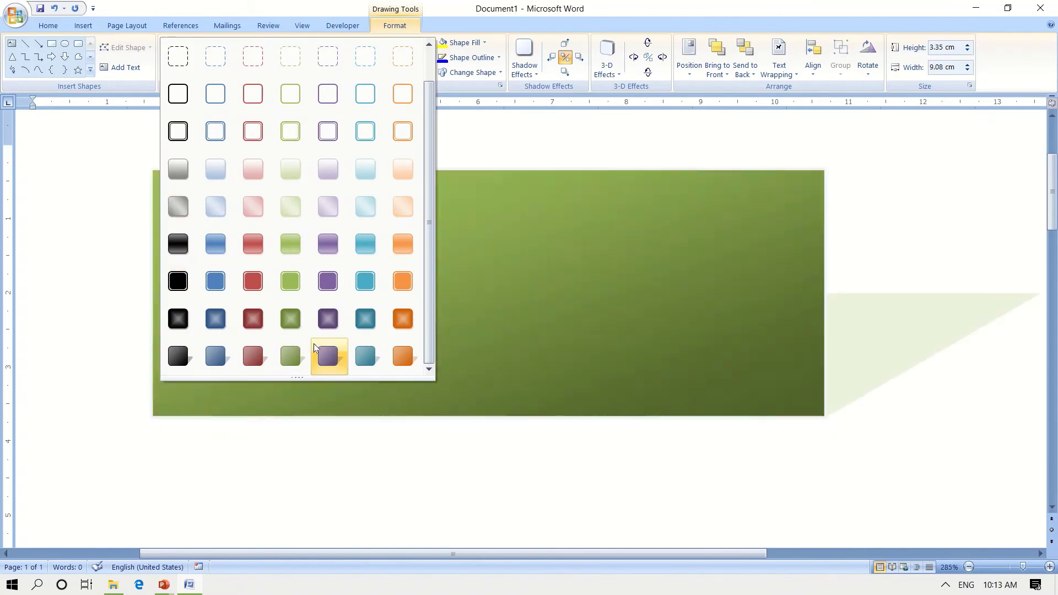
drag(433, 147, 435, 98)
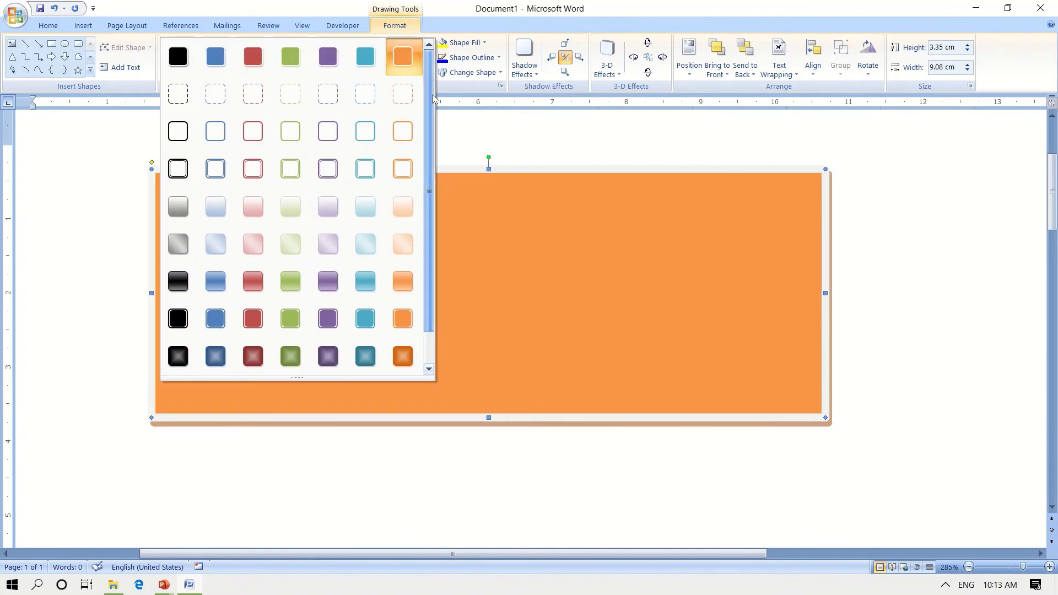
scroll(426, 147, down, 1)
click(436, 229)
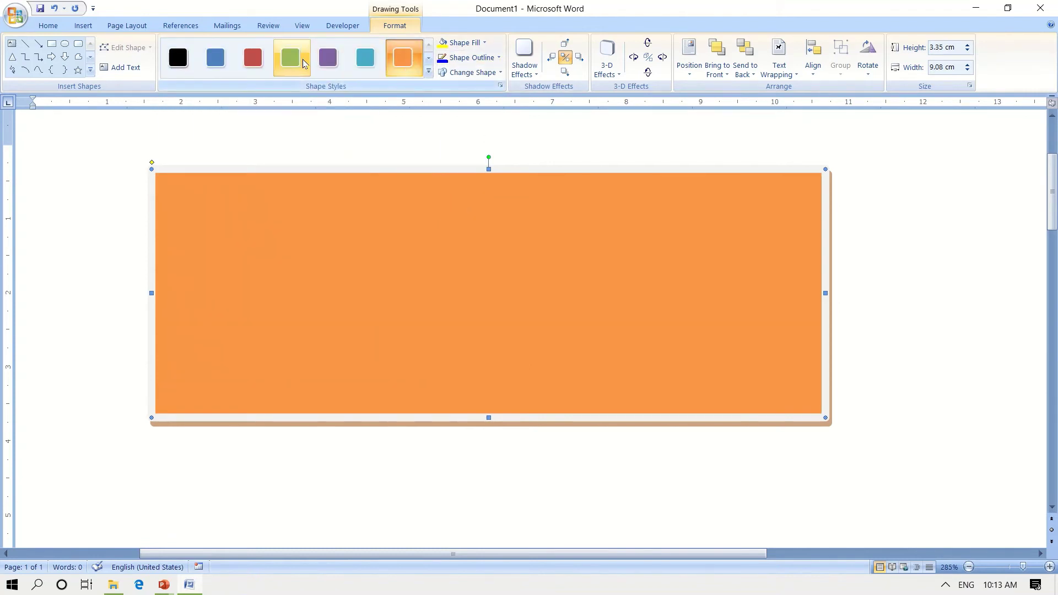
click(328, 58)
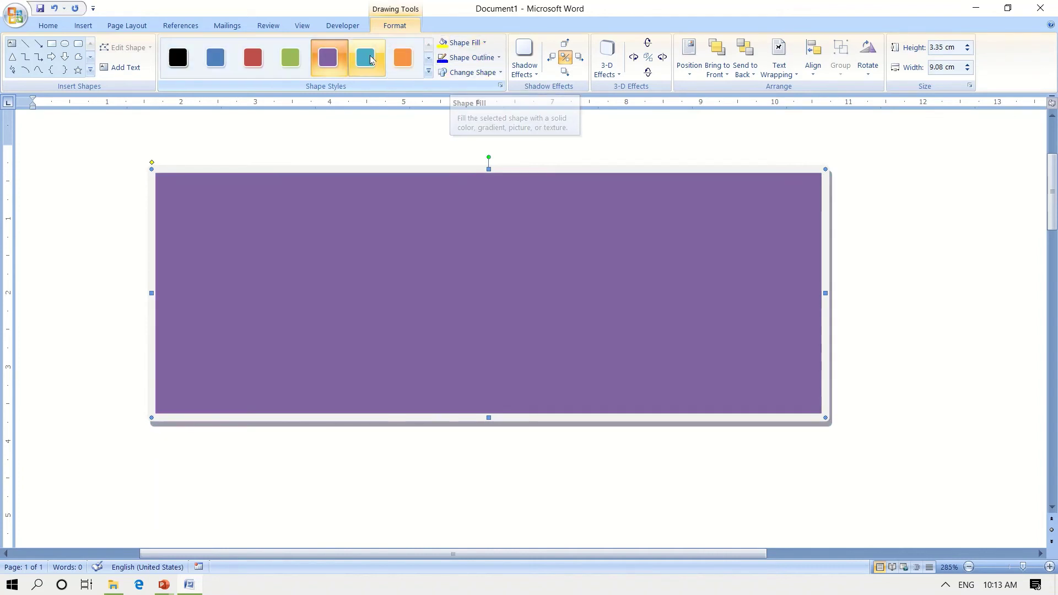
click(428, 71)
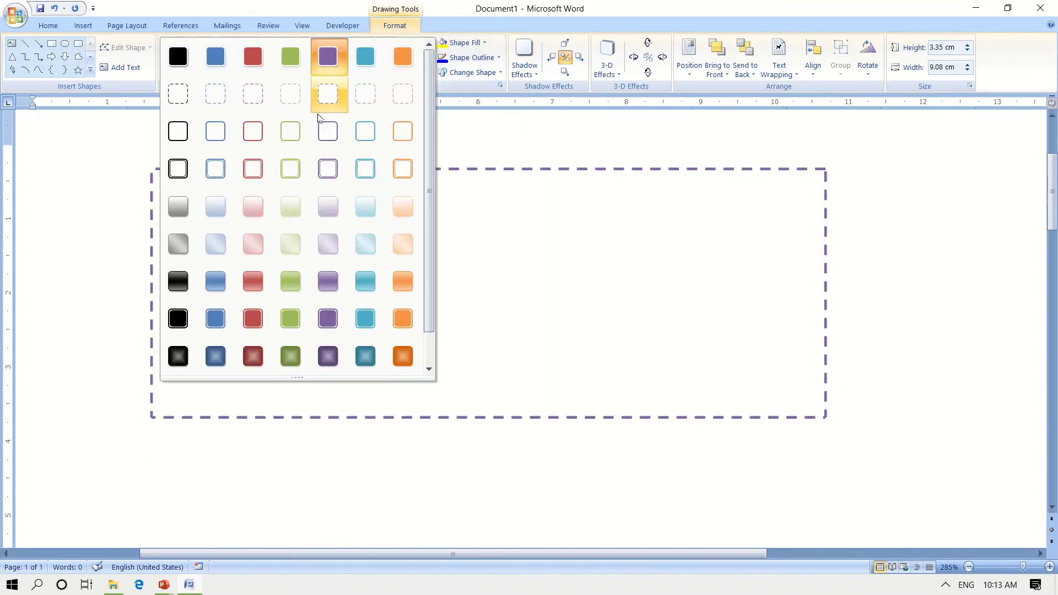
click(508, 216)
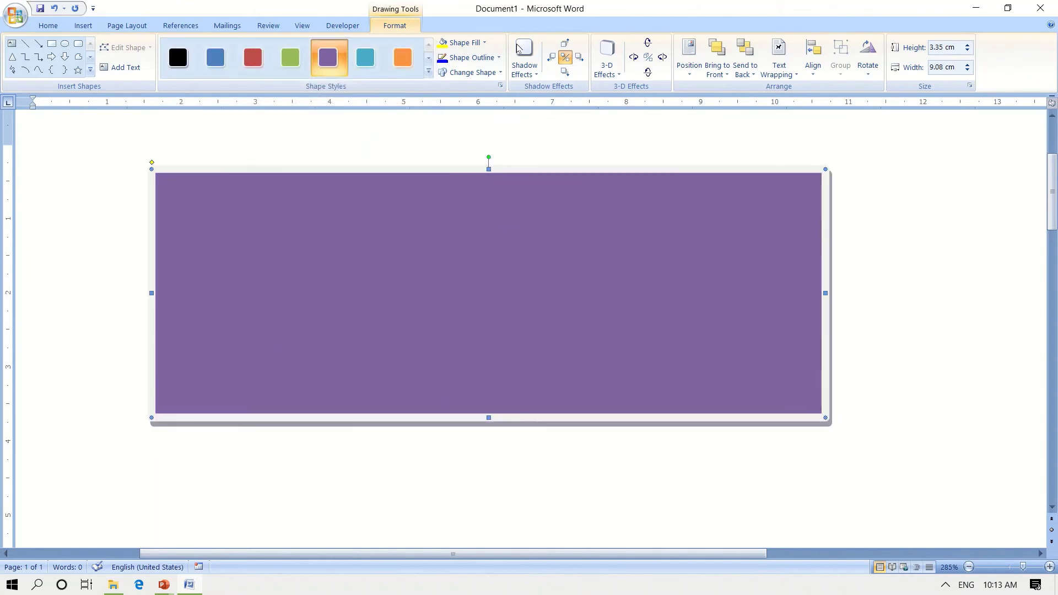
Open More Fill Colors and try green and teal shades from the custom spectrum
click(485, 43)
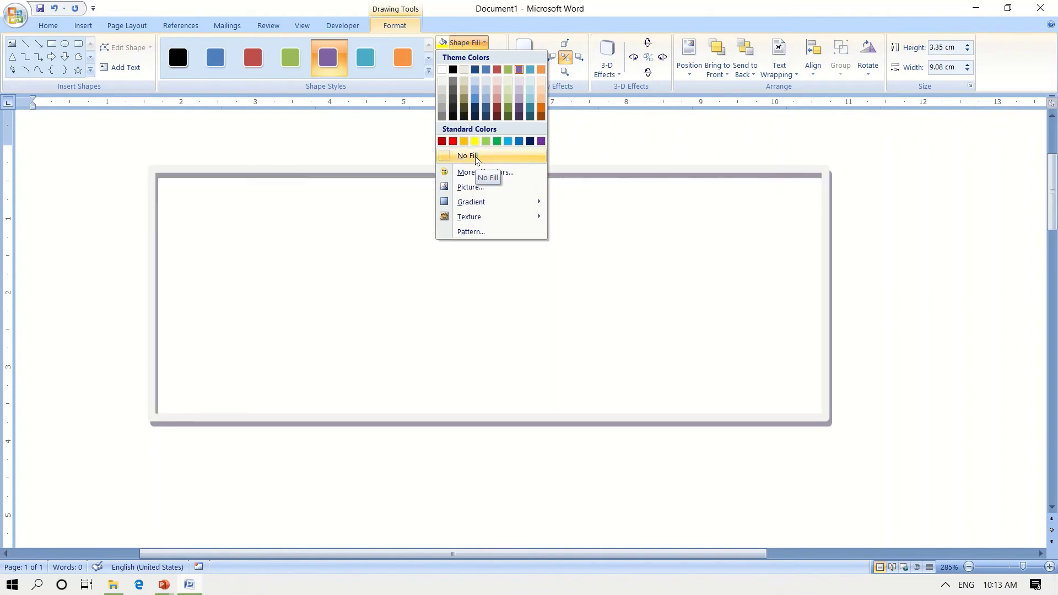
click(482, 175)
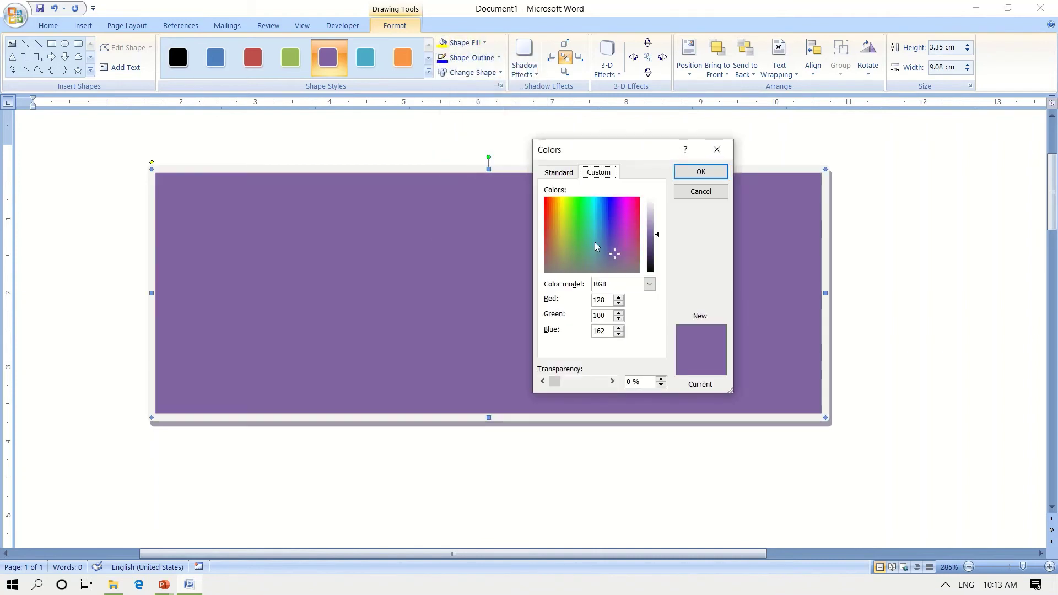
mouse_move(612, 248)
mouse_down()
mouse_move(598, 227)
mouse_move(611, 208)
mouse_move(629, 252)
mouse_up()
click(595, 174)
click(582, 245)
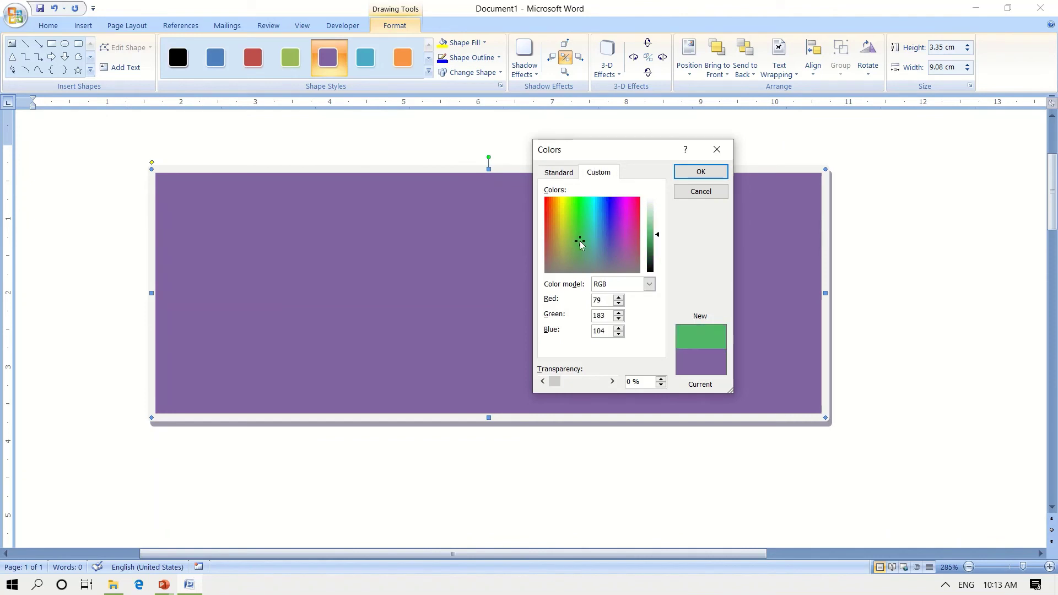
click(590, 227)
Pick a salmon colour on the Standard palette at 45% transparency and apply it
click(558, 172)
click(584, 241)
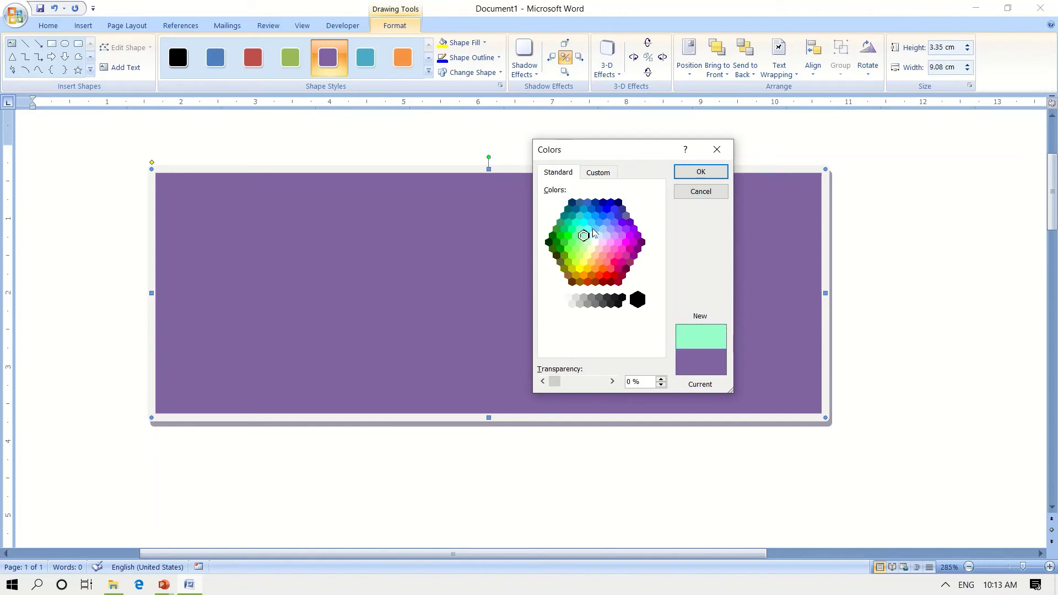
click(615, 212)
click(626, 269)
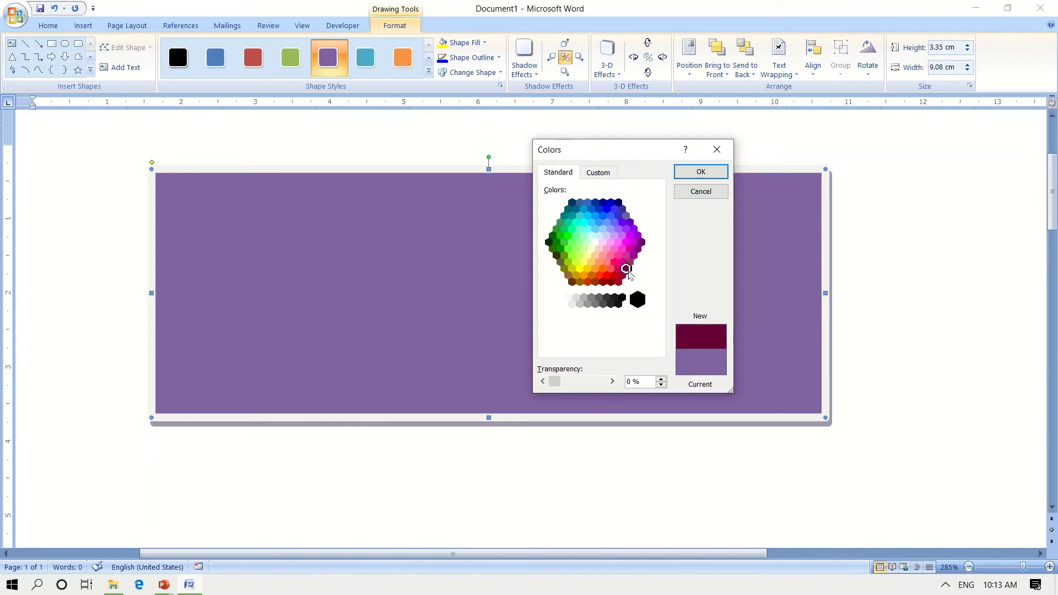
click(599, 262)
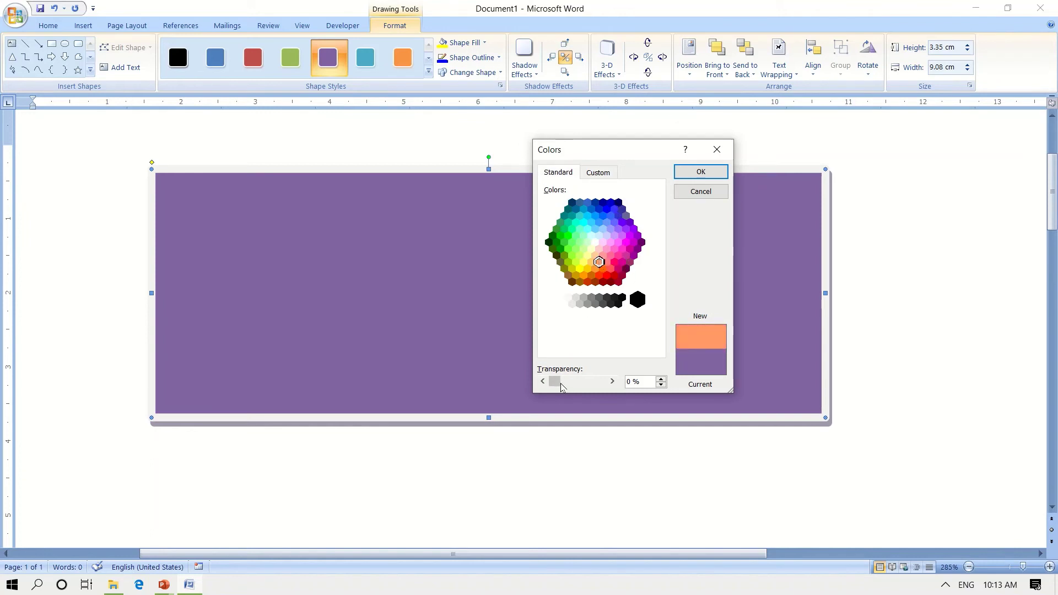
mouse_move(555, 382)
mouse_down()
mouse_move(585, 381)
mouse_move(576, 381)
mouse_up()
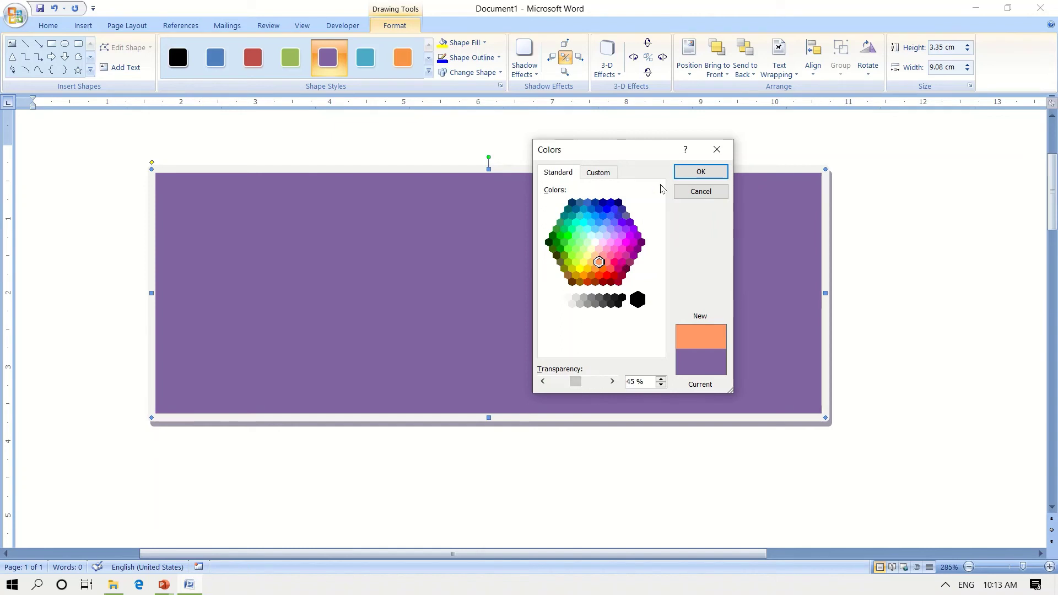
click(689, 174)
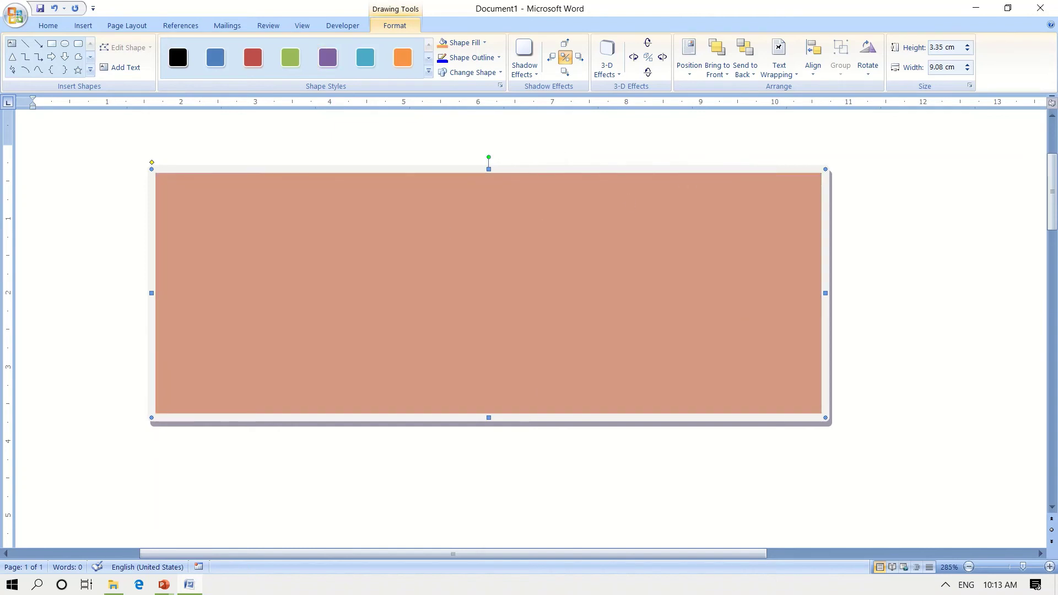
Use Shape Fill > Picture to fill the rectangle with the woman's portrait from New Volume (E:)
click(484, 43)
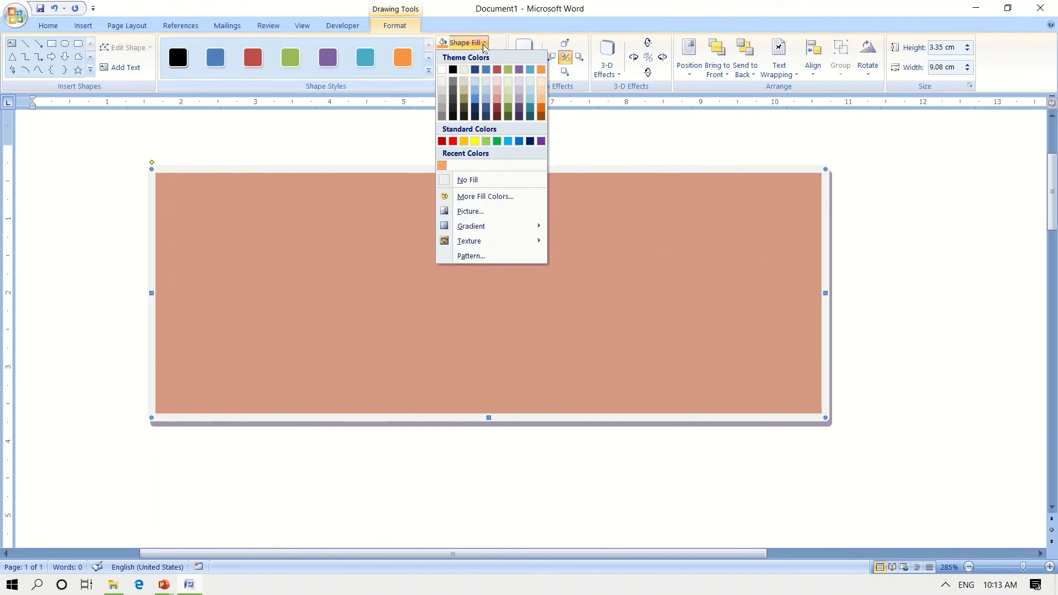
click(597, 133)
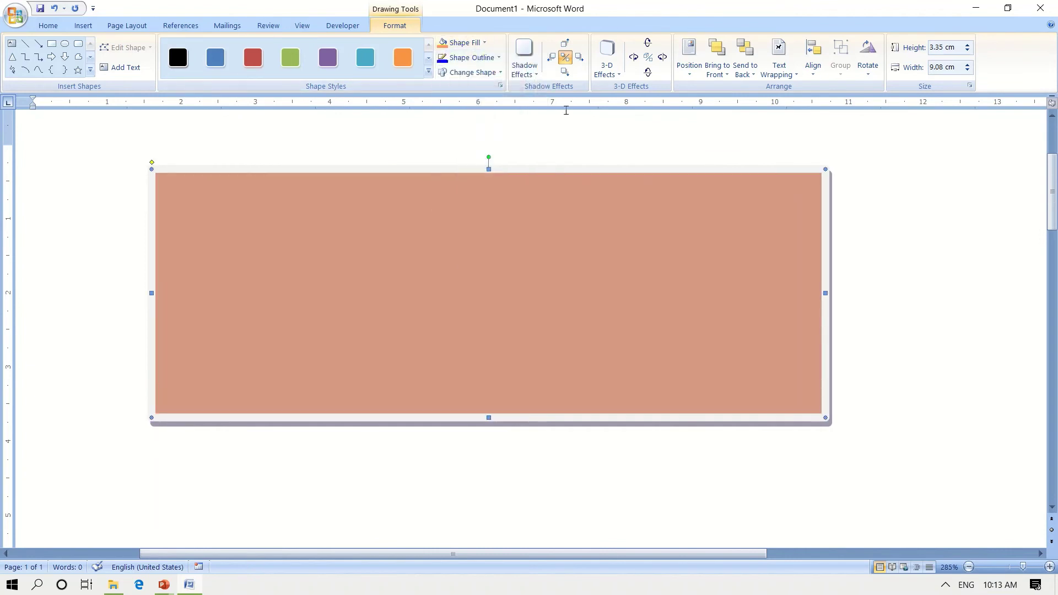
click(464, 43)
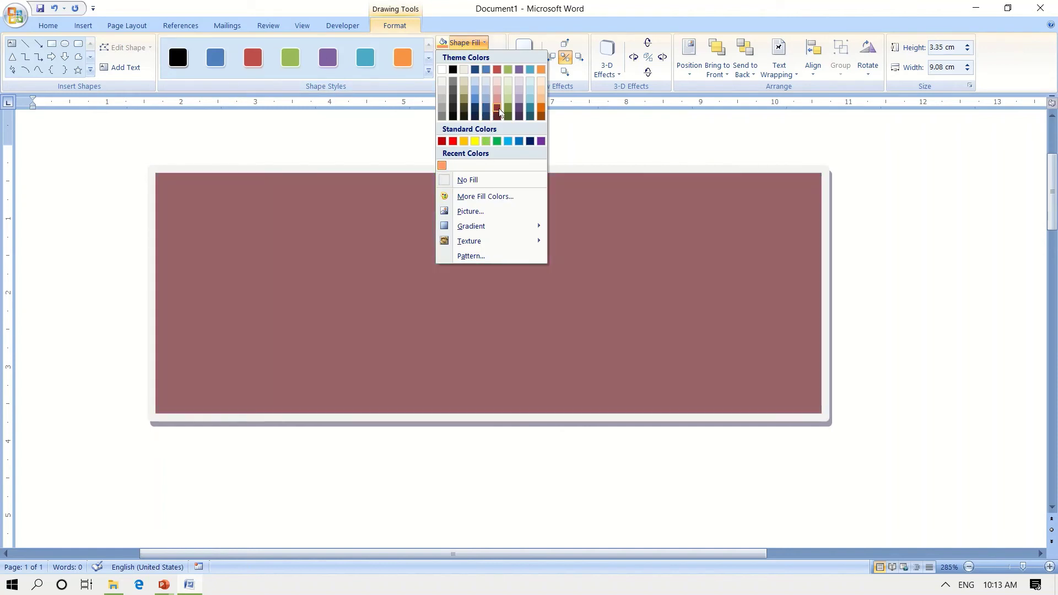
click(476, 213)
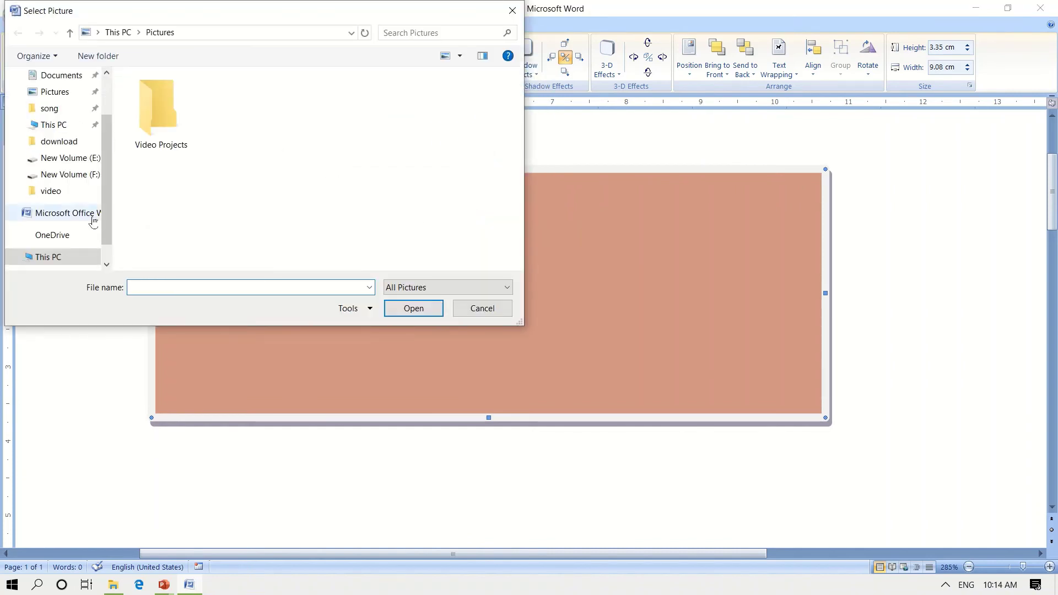
click(81, 165)
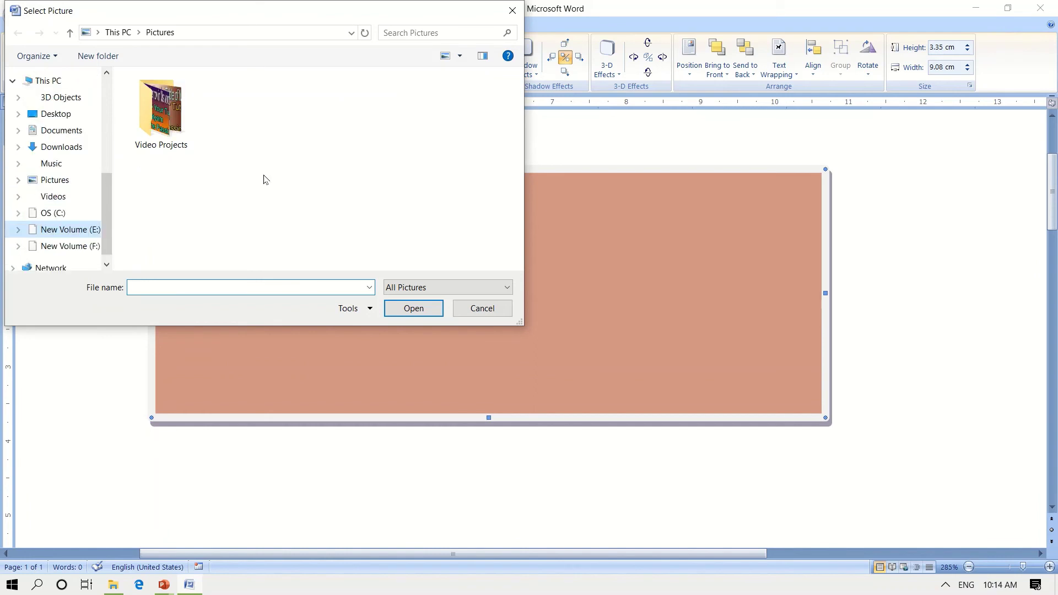
click(73, 181)
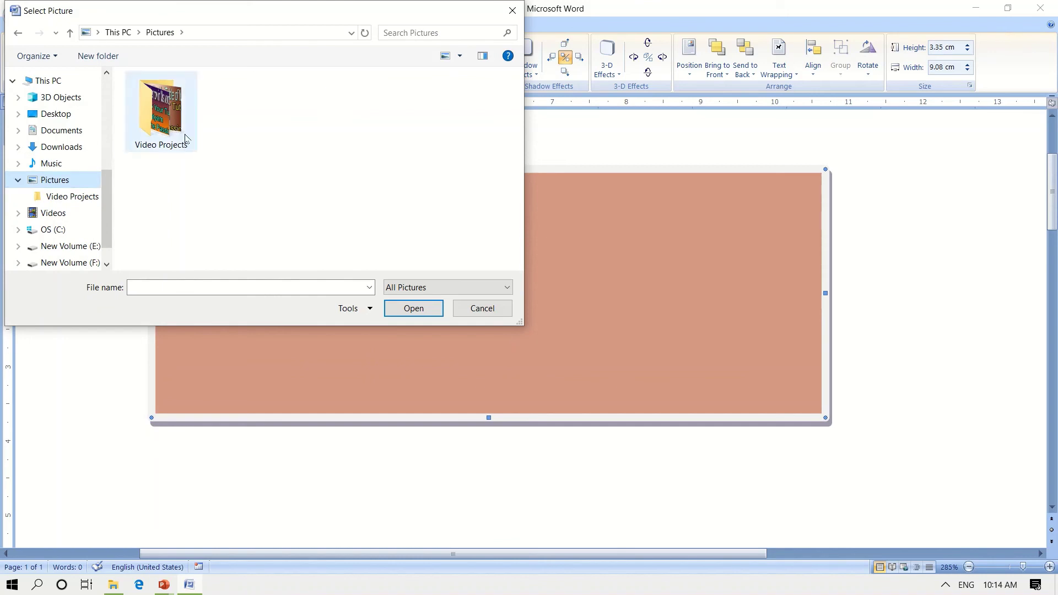
click(66, 210)
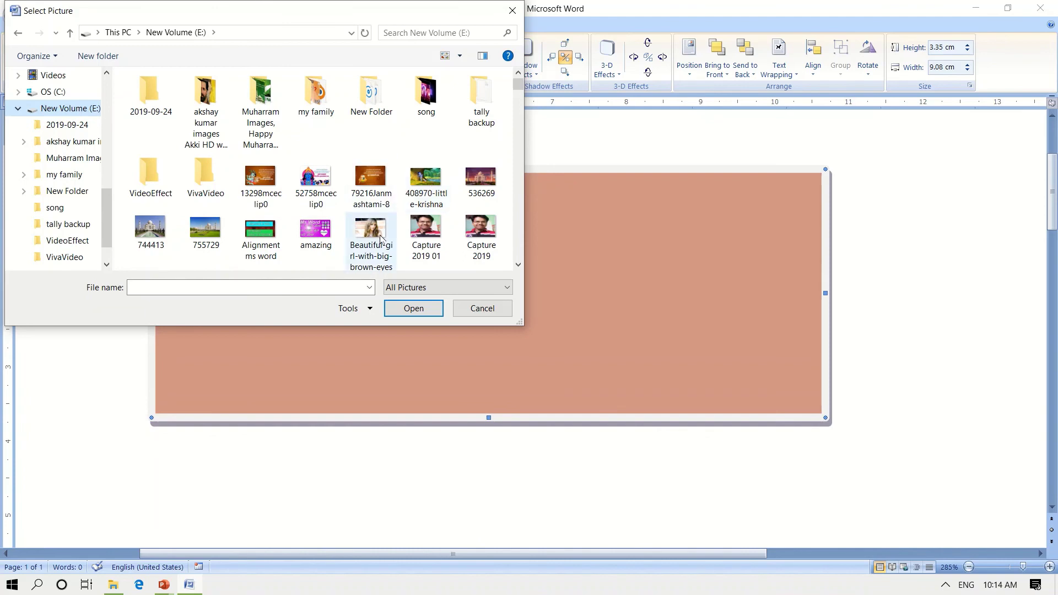
click(365, 245)
click(403, 310)
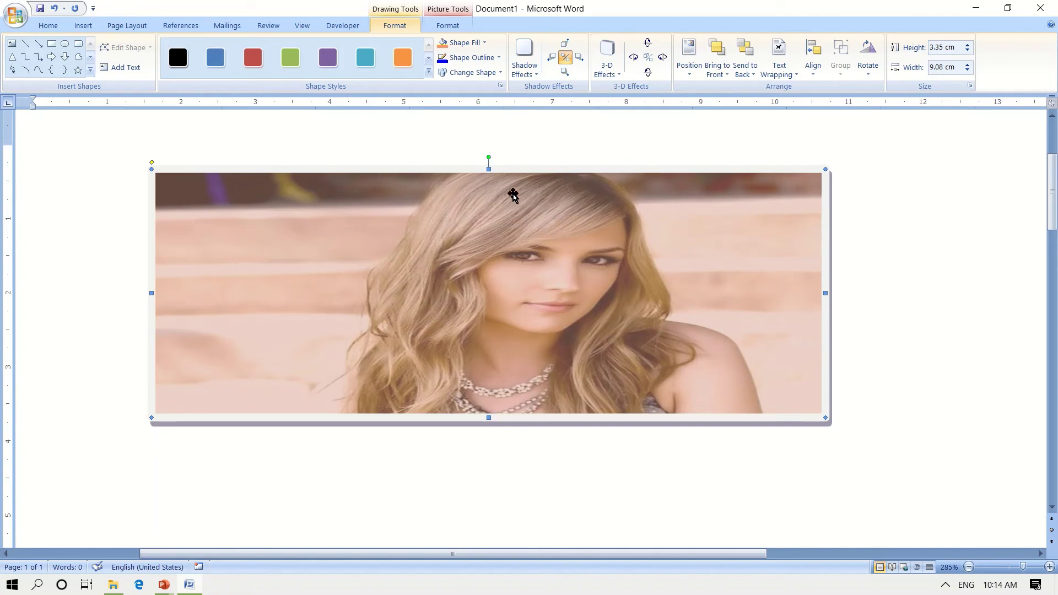
click(485, 43)
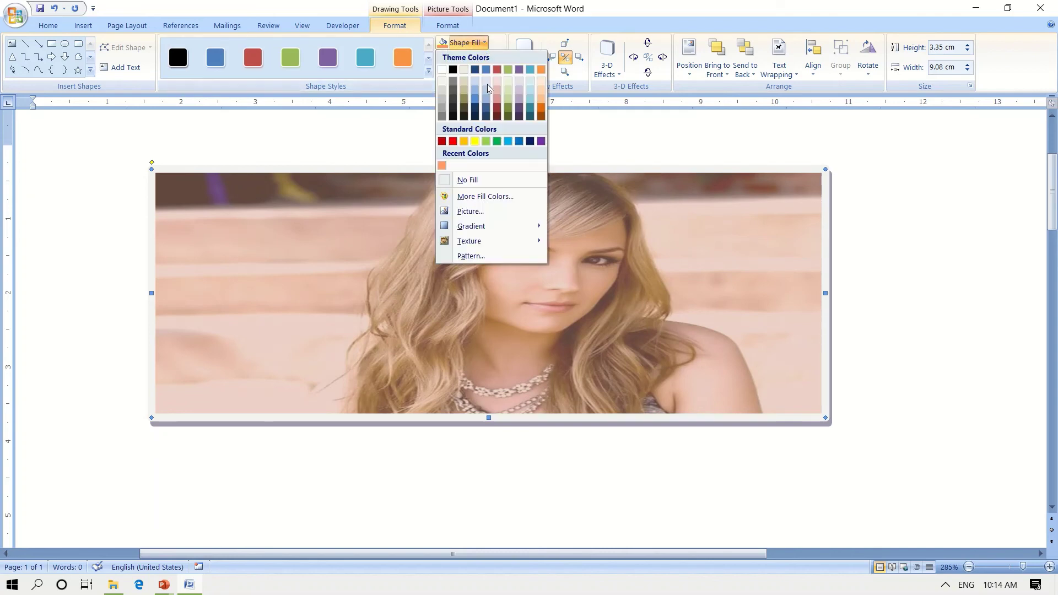